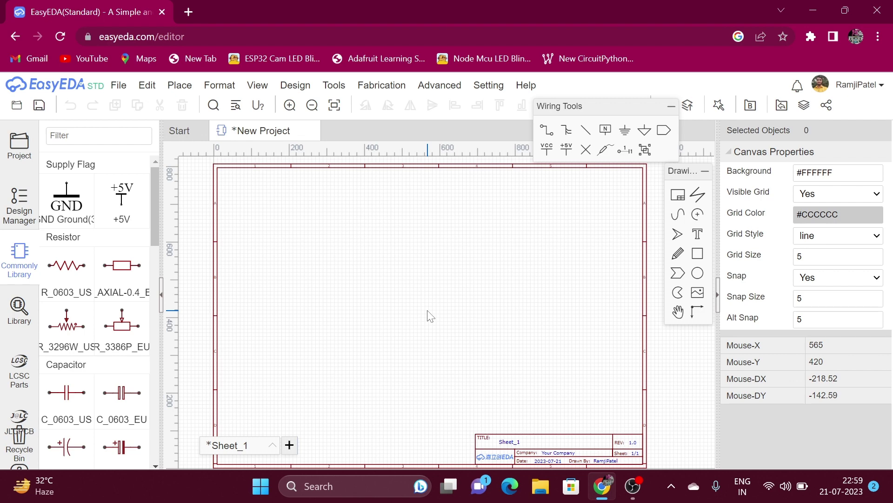
Step: Reposition the floating Wiring Tools and Drawing Tools palettes slightly from their current spots
mouse_move(606, 107)
mouse_down()
mouse_move(221, 108)
mouse_move(88, 157)
mouse_move(86, 255)
mouse_move(353, 139)
mouse_move(584, 124)
mouse_move(596, 99)
mouse_up()
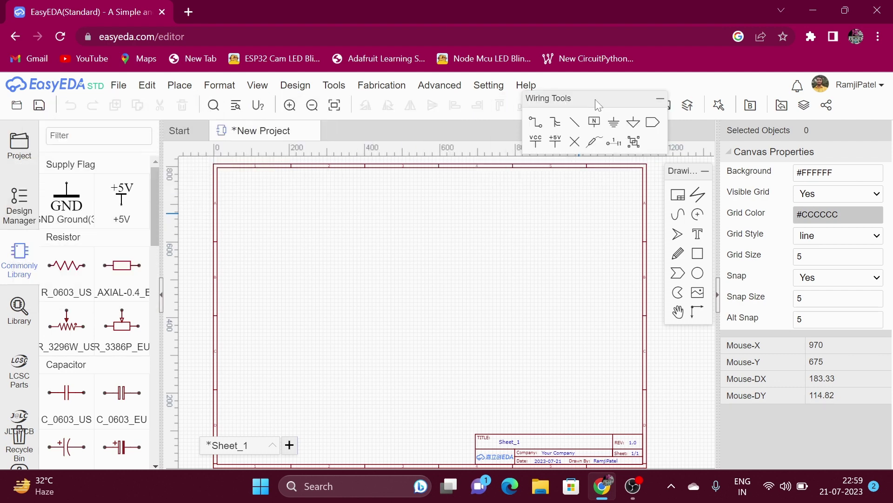
mouse_move(705, 167)
mouse_down()
mouse_move(195, 204)
mouse_move(97, 124)
mouse_move(361, 276)
mouse_move(646, 194)
mouse_move(688, 177)
mouse_move(687, 170)
mouse_up()
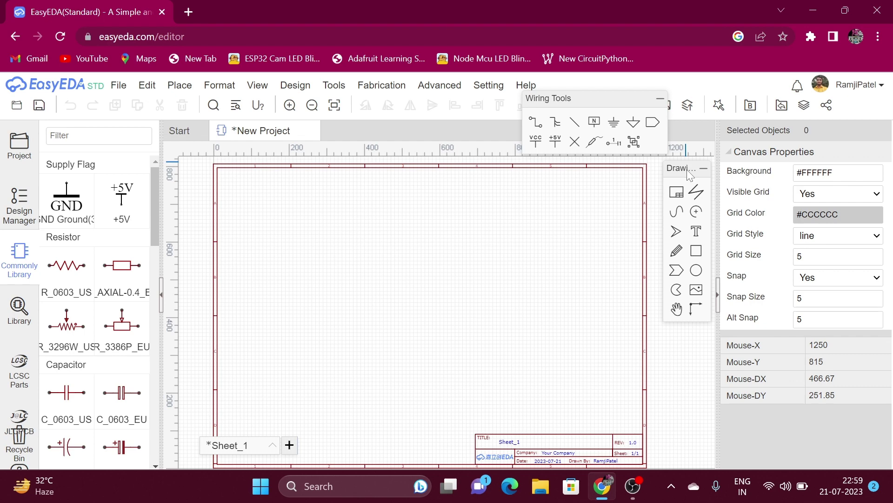
Step: Hide the Drawing Tools and Wiring Tools palettes from the schematic editor
click(258, 88)
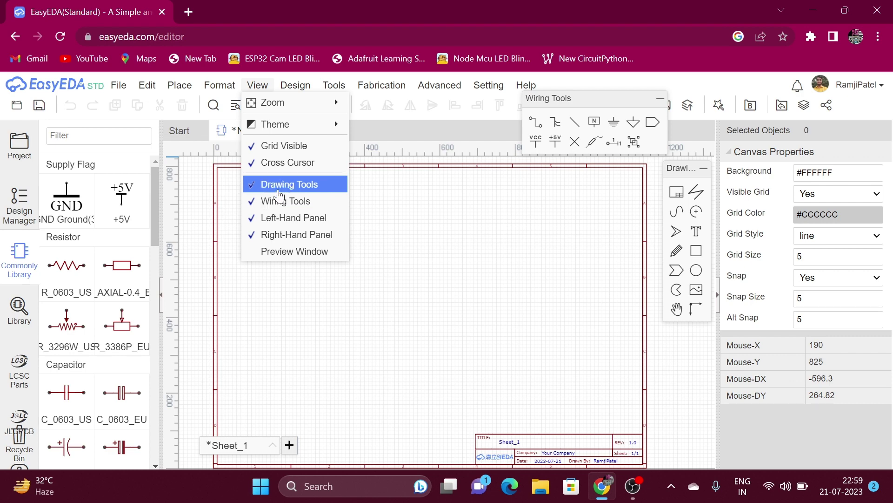
click(273, 185)
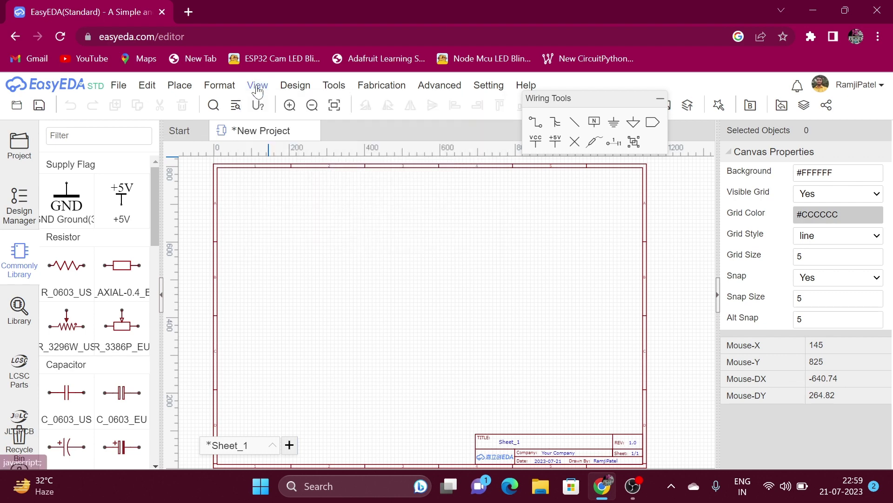
click(258, 85)
click(268, 201)
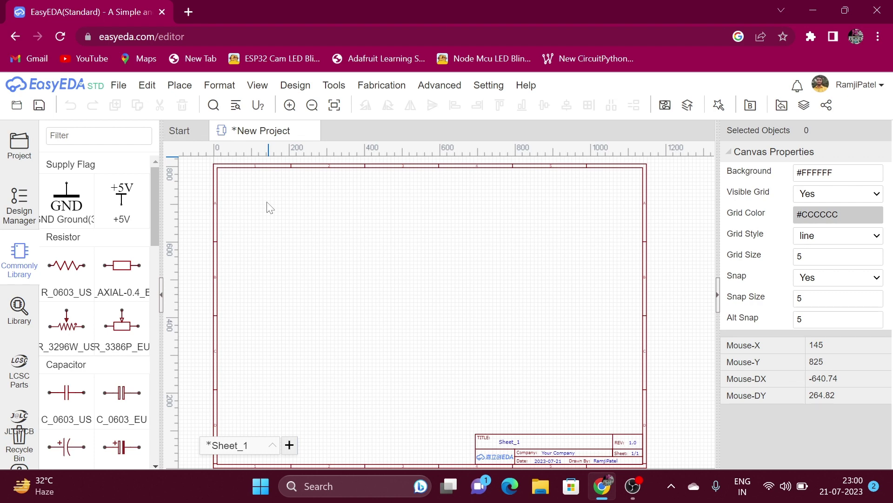
Step: Show the Drawing Tools and Wiring Tools palettes again
click(257, 85)
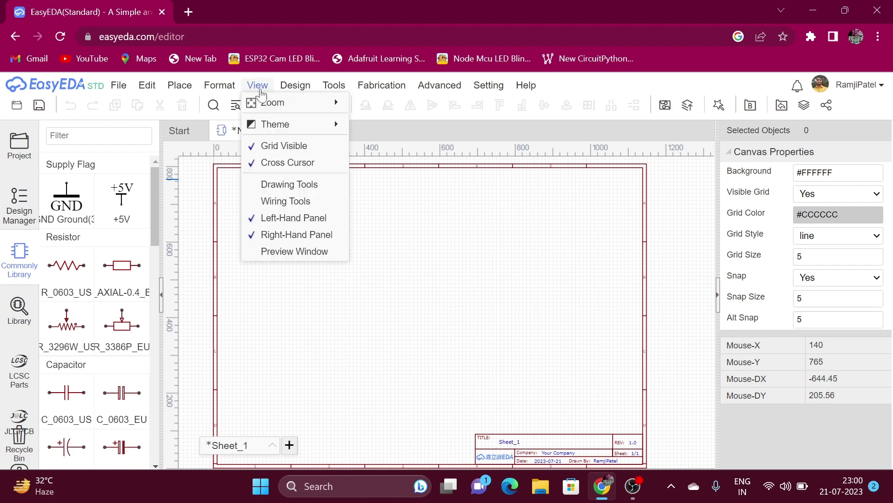
click(260, 184)
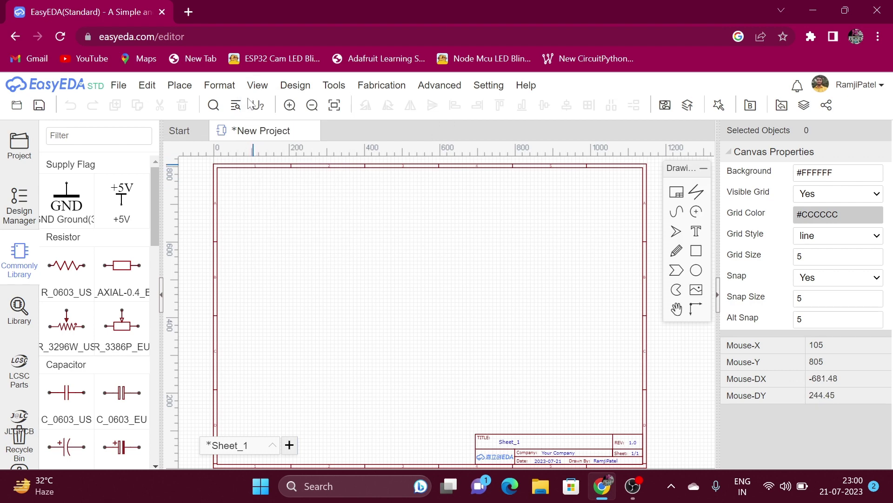
click(258, 85)
click(277, 201)
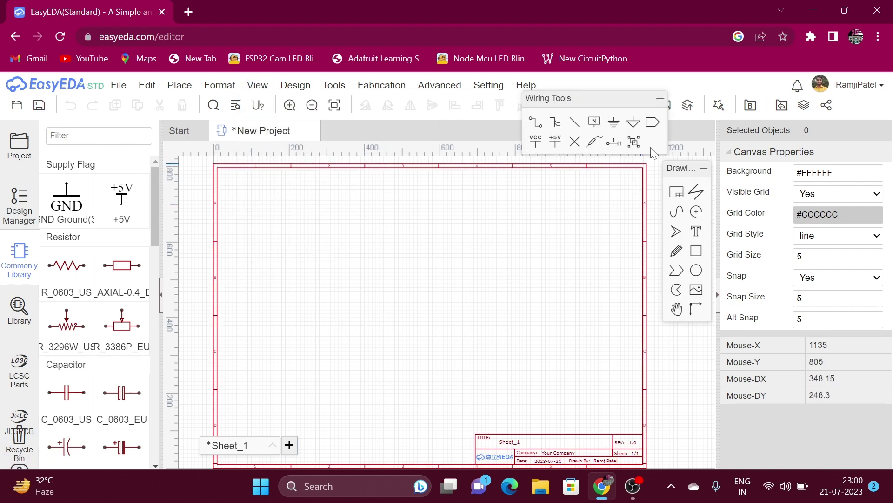
Step: Collapse and re-expand the Wiring Tools palette, and move it down over the drawing sheet
click(661, 101)
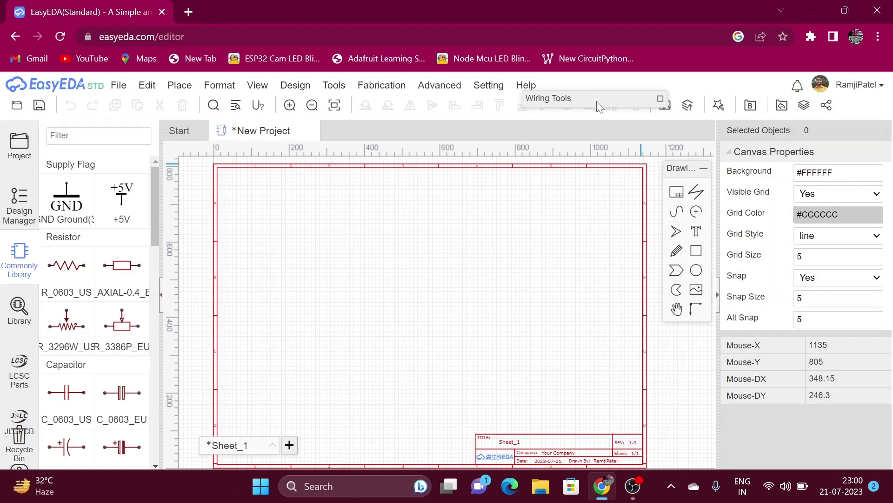
click(661, 99)
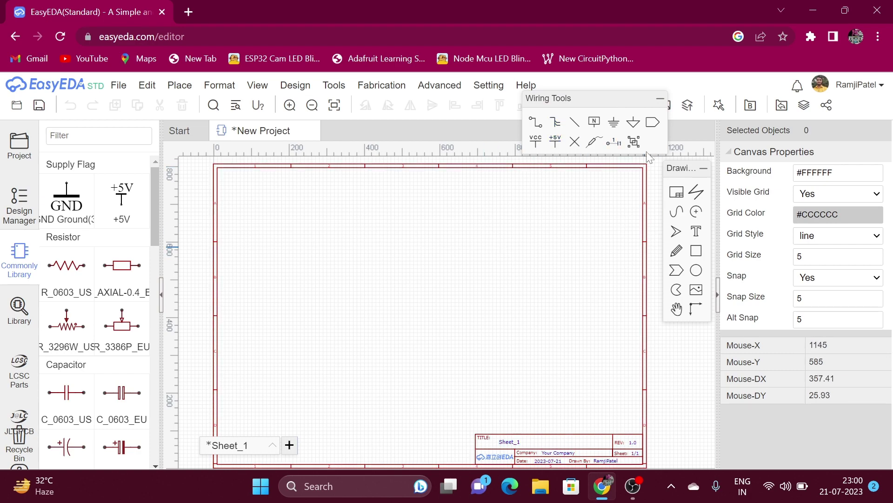
drag(610, 96, 579, 174)
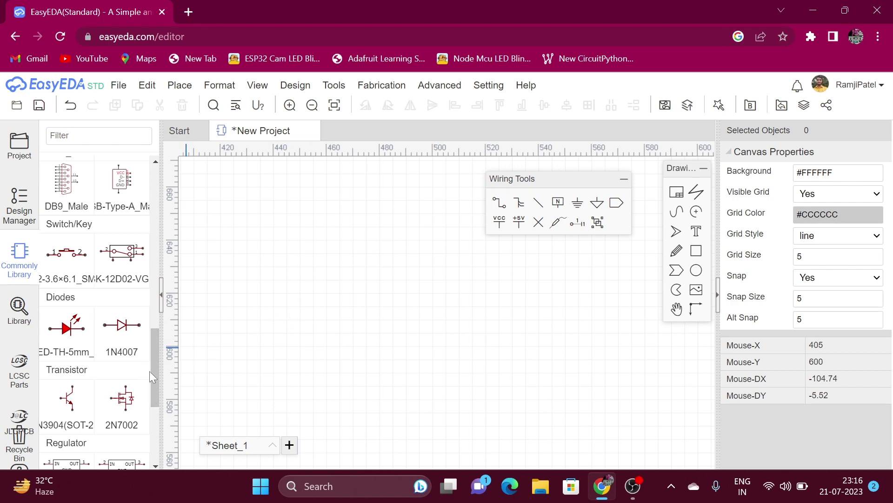
Step: Place two 1k EU-style axial resistors in one horizontal row, at about X 460 and X 555, Y 615
drag(157, 382, 143, 241)
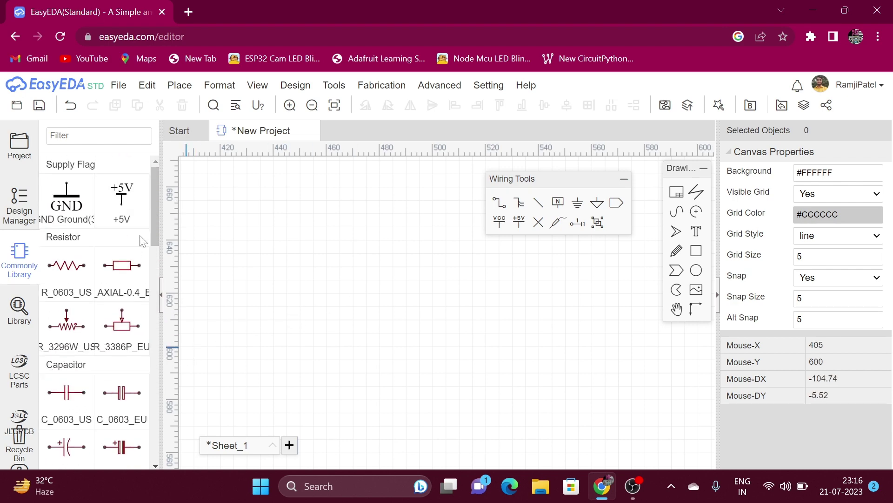
click(122, 266)
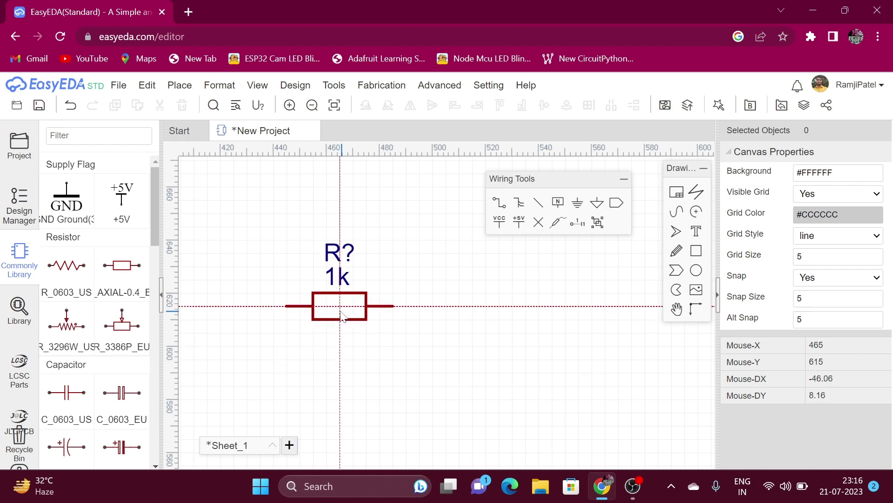
click(326, 308)
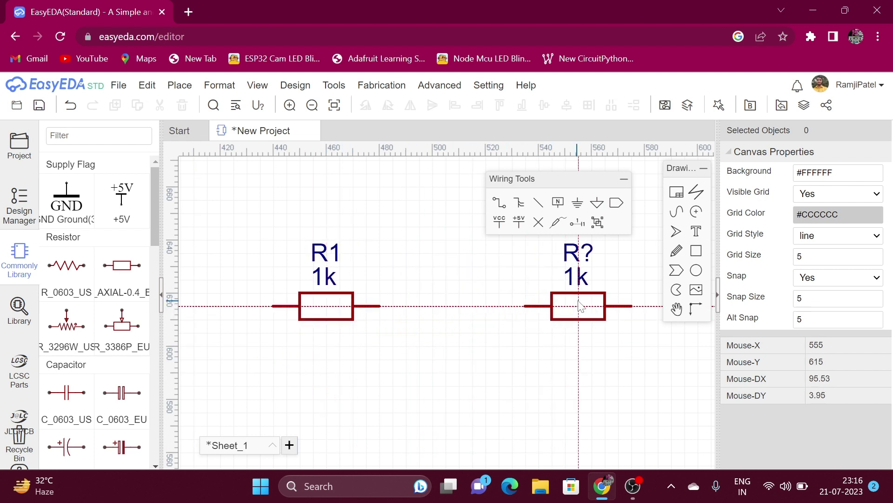
click(581, 307)
key(Escape)
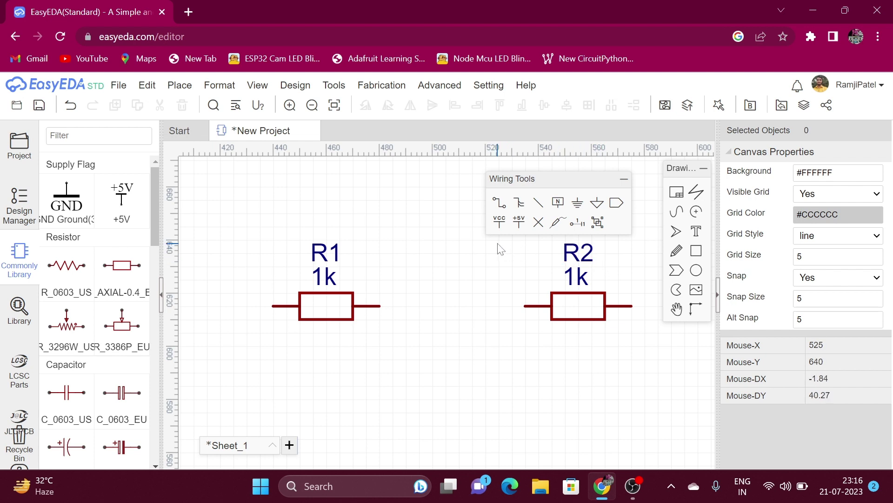
Step: Wire the right end of resistor R1 to the left end of resistor R2
click(500, 206)
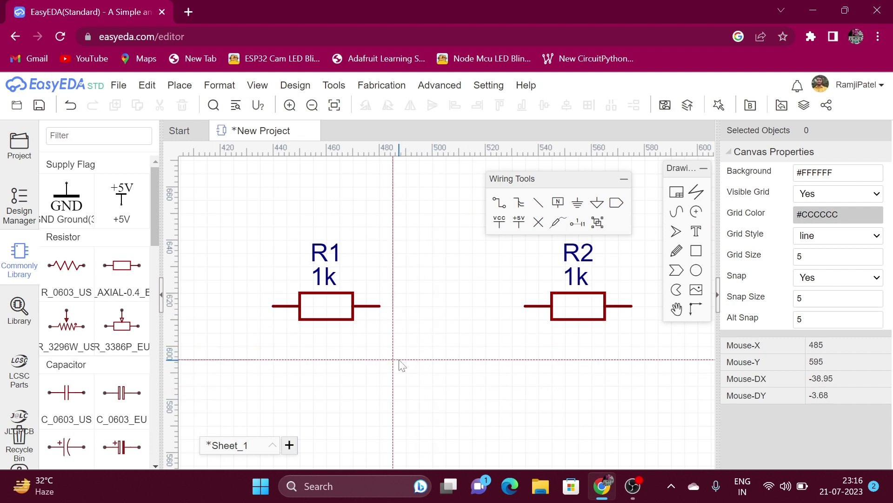
click(379, 306)
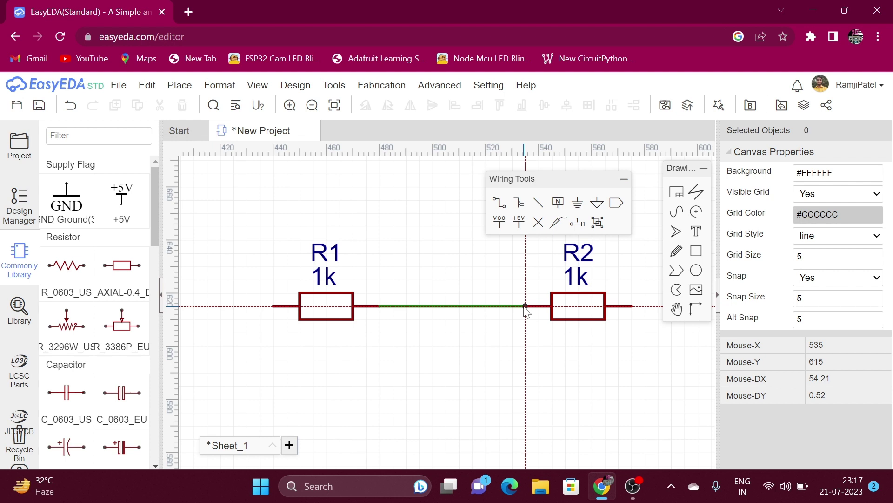
scroll(530, 366, down, 2)
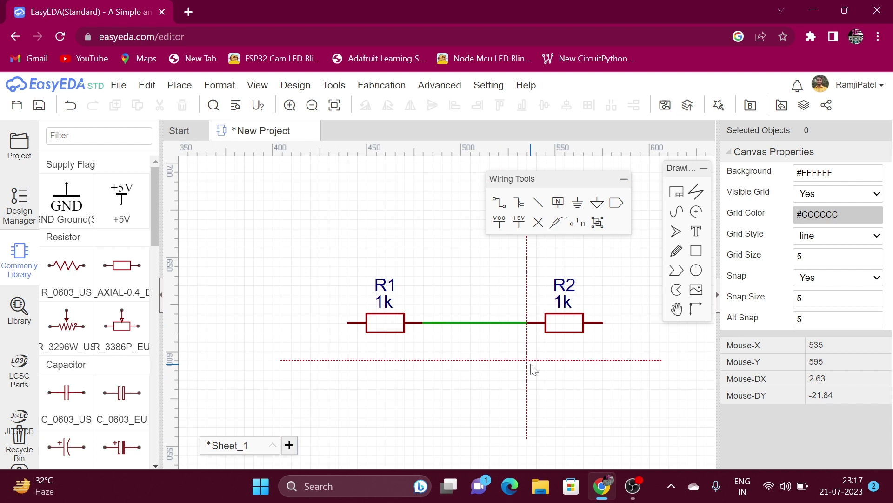
Step: Place two more 1k EU-style axial resistors, one above the other, to the upper left of R1
click(123, 268)
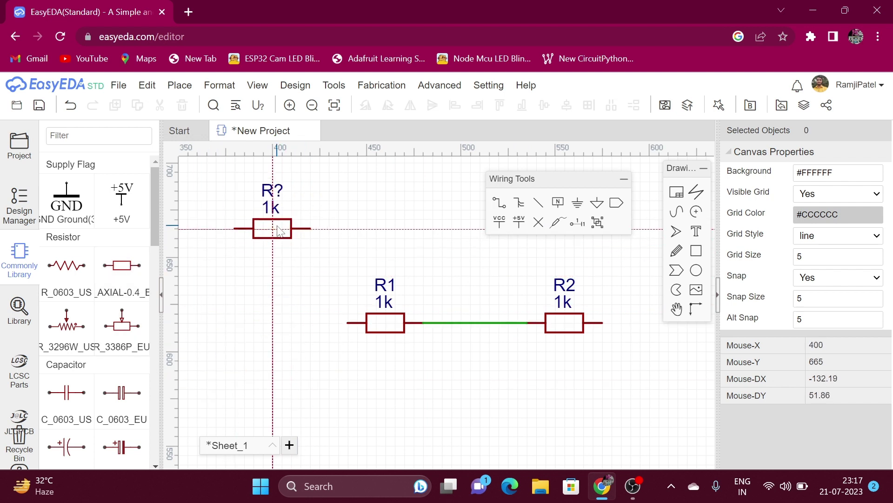
click(272, 228)
click(267, 297)
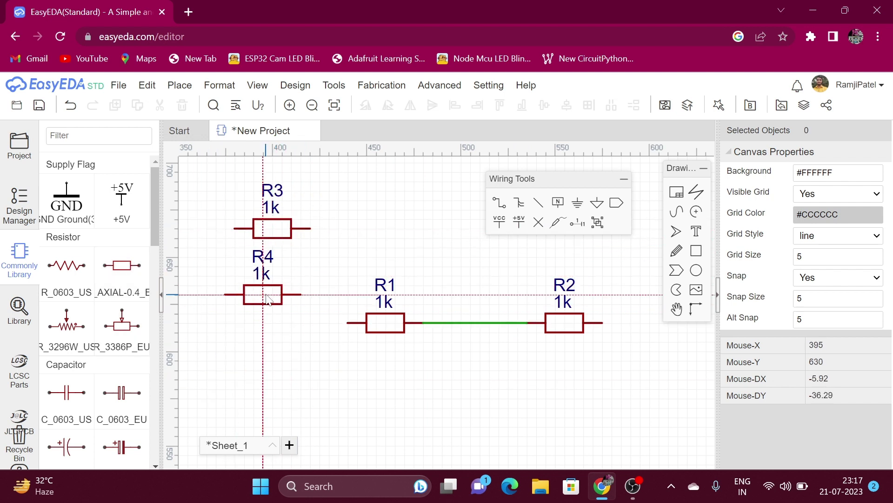
key(Escape)
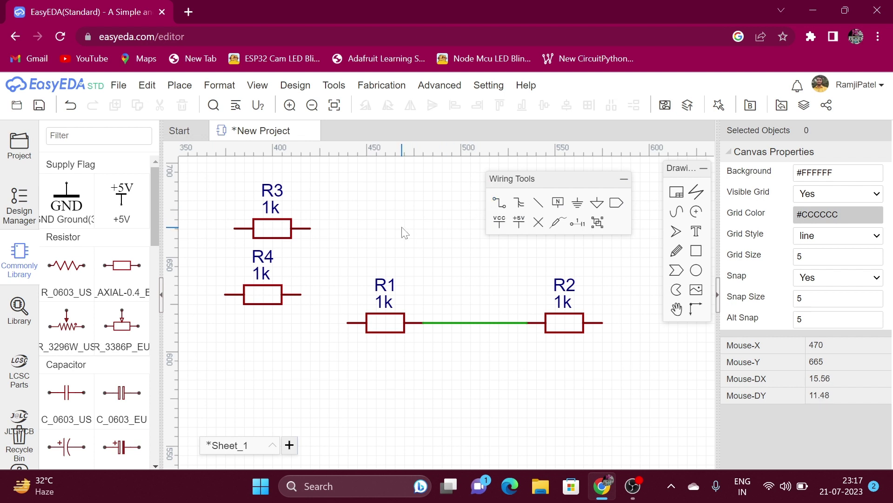
Step: Wire resistors R3 and R4 in parallel, joining their right ends and their left ends with rectangular wire runs
key(w)
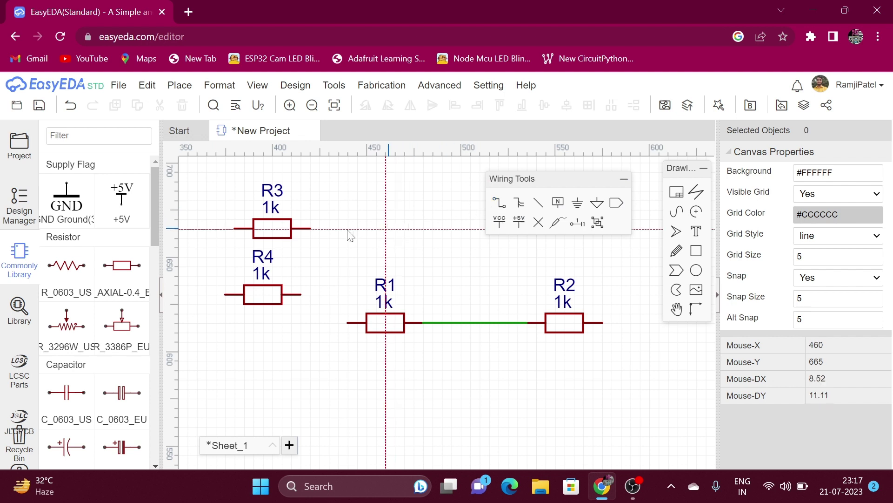
click(310, 228)
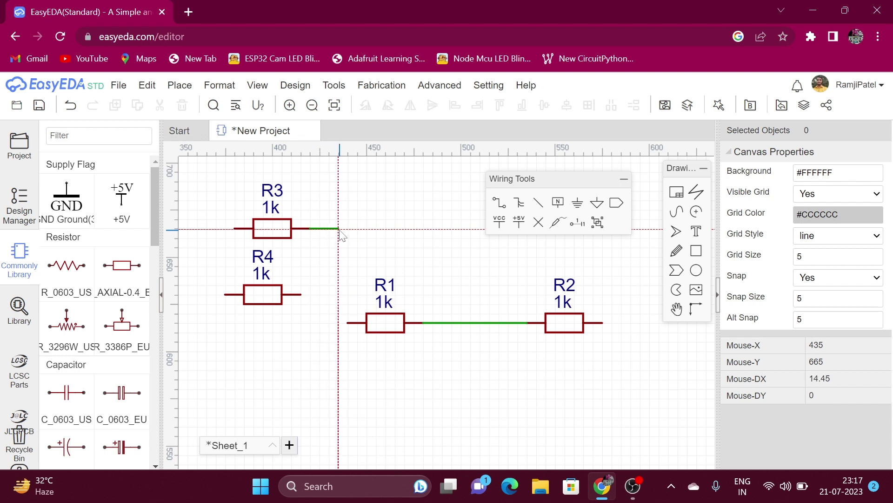
click(339, 228)
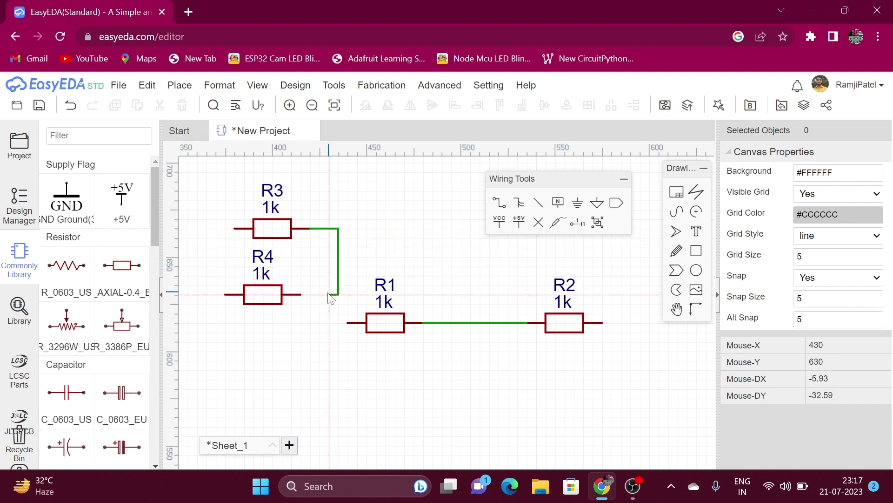
click(300, 294)
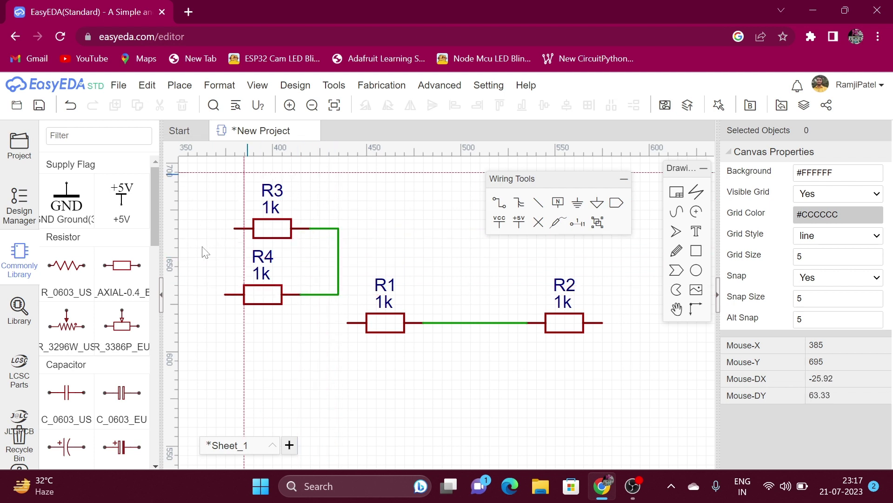
click(235, 230)
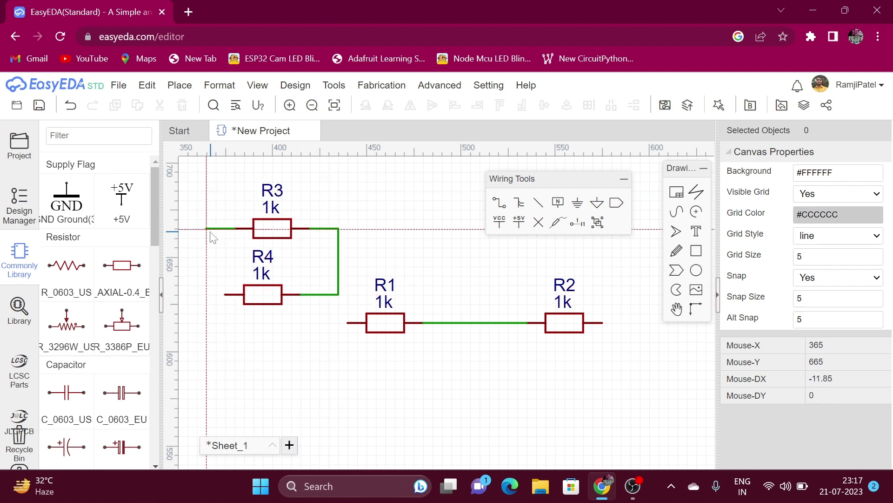
click(207, 294)
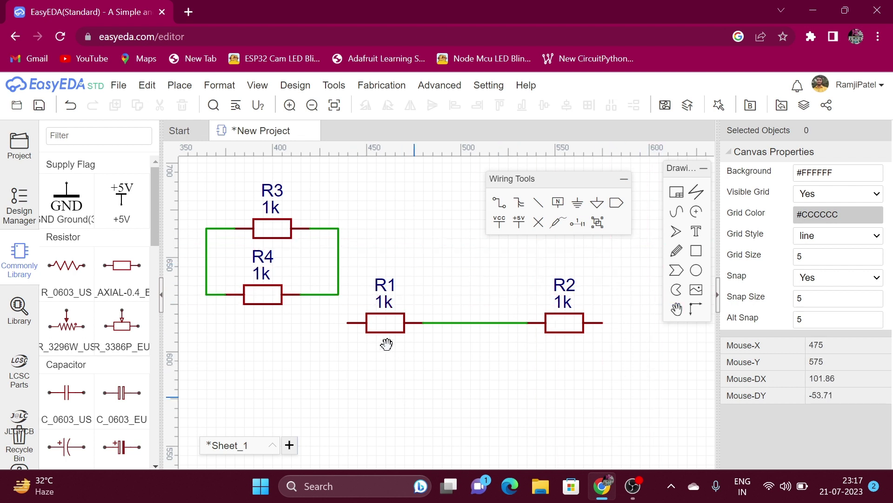
Step: Insert a 1k EU-style axial resistor on the wire between R1 and R2
click(127, 274)
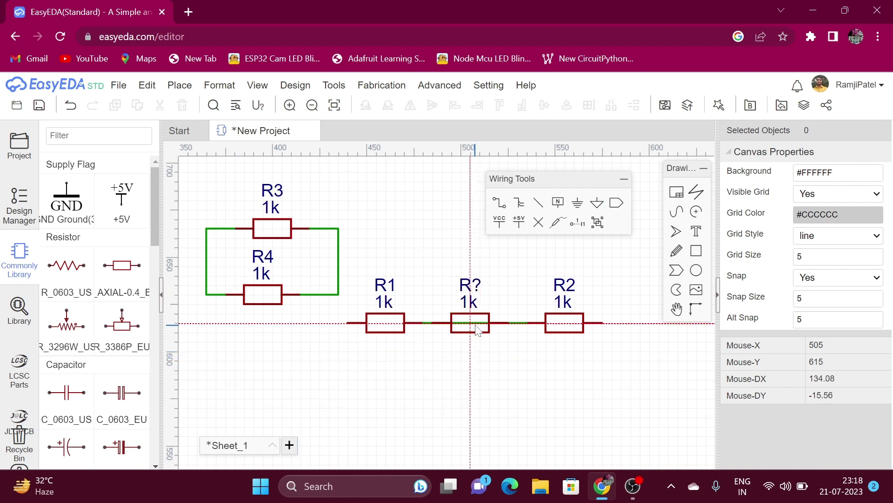
click(484, 327)
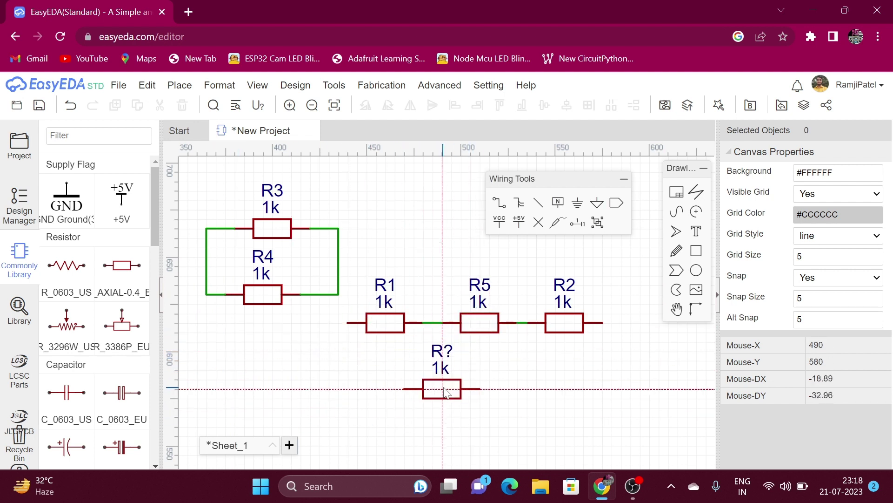
key(Escape)
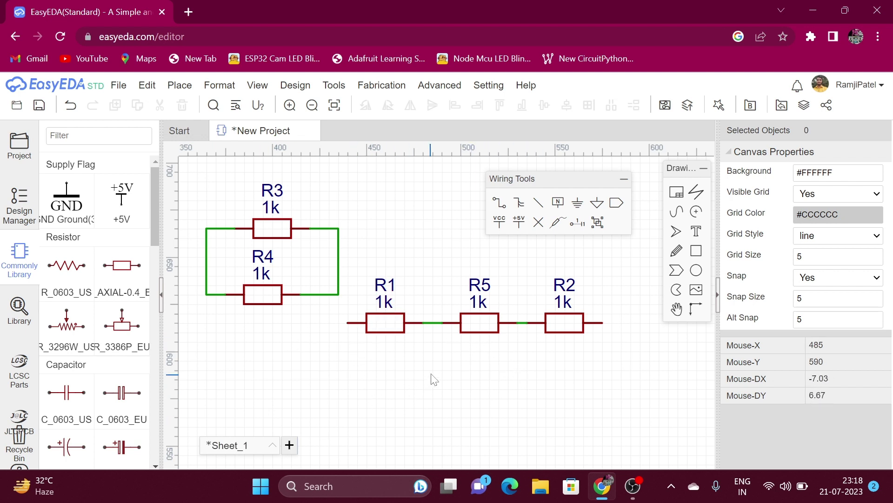
Step: Wire the right side of the R3–R4 loop to the right end of resistor R2
key(w)
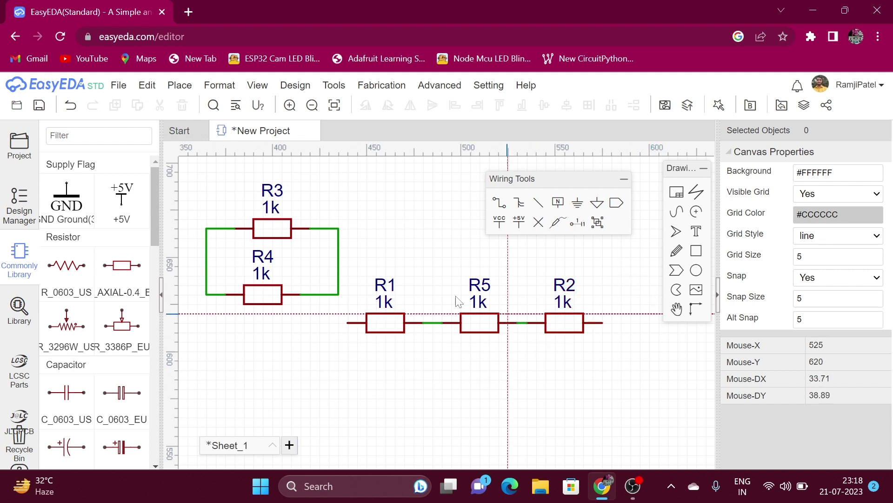
click(338, 266)
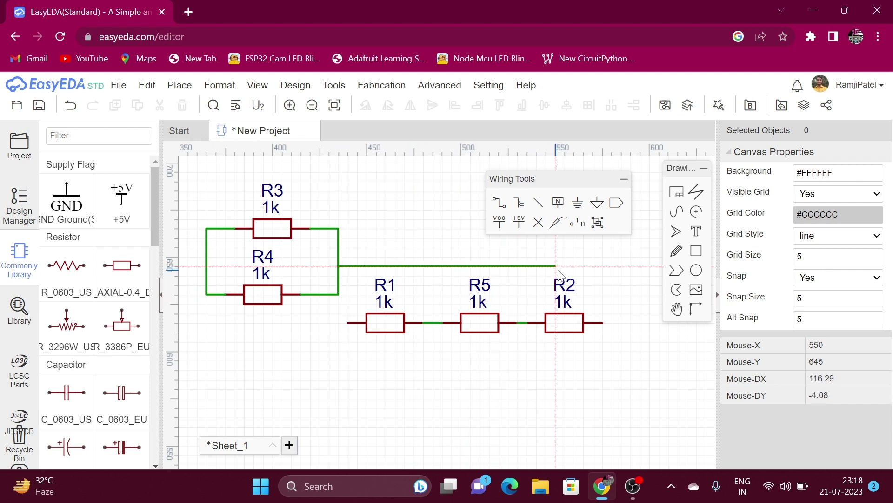
click(603, 324)
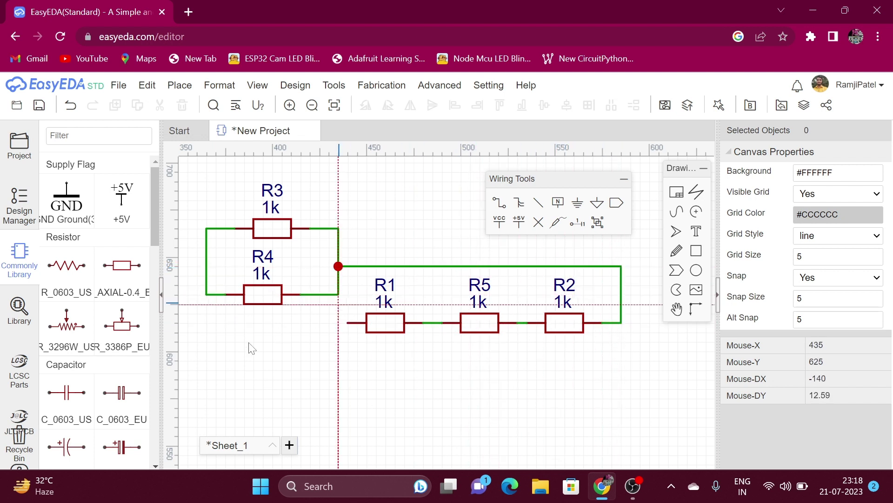
Step: Insert a 0.1u C_0603_EU capacitor on the long horizontal wire above R1 and R5
click(112, 403)
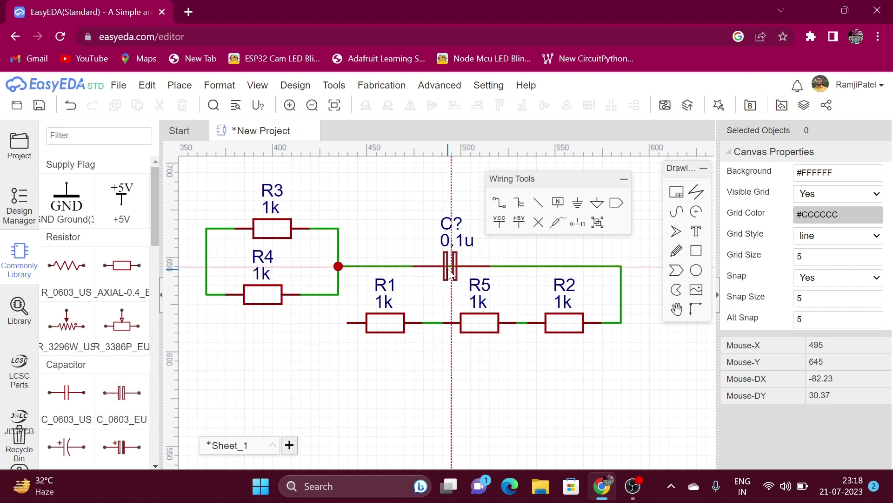
key(Escape)
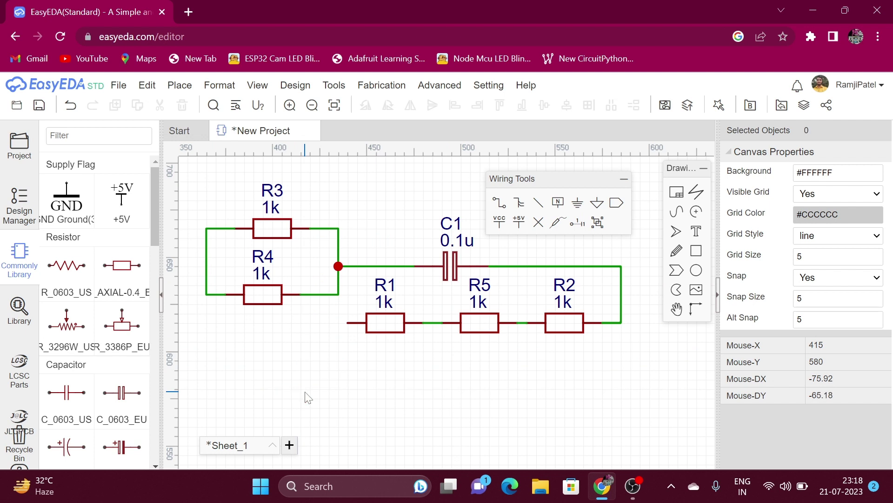
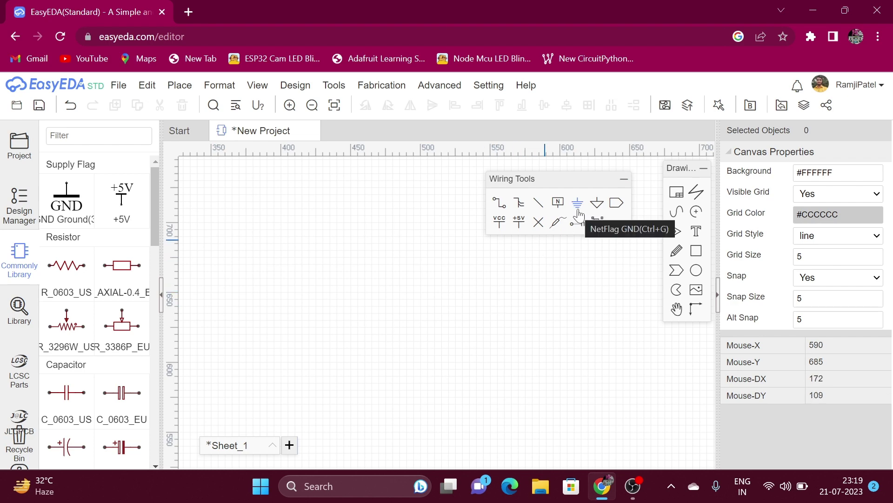
Step: Place an earth-style GND net flag in the empty middle area of the sheet
click(578, 212)
scroll(438, 325, up, 3)
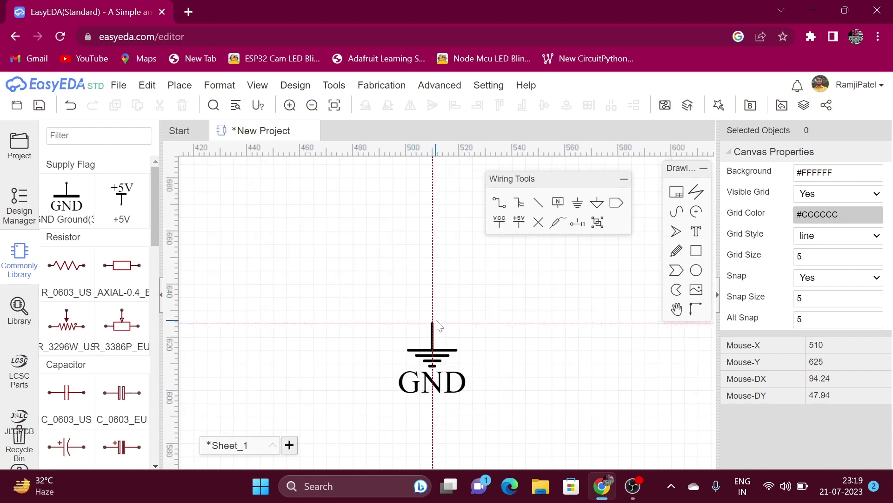
scroll(431, 325, down, 1)
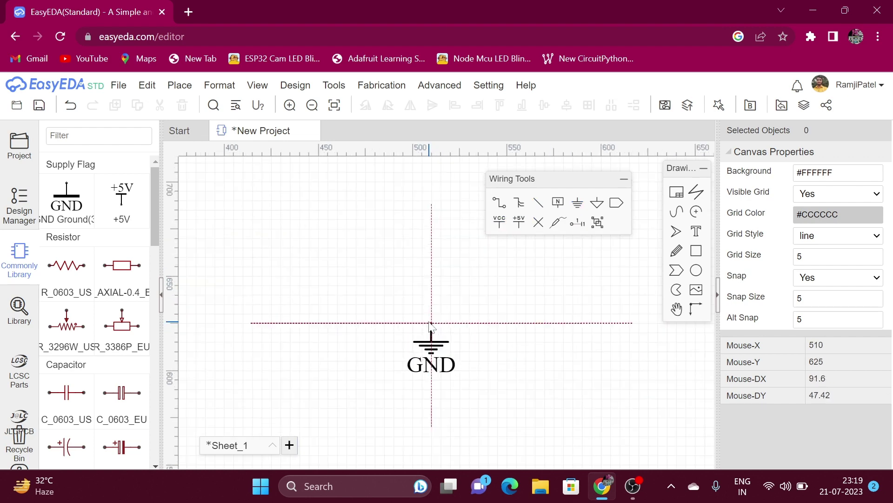
scroll(430, 324, up, 2)
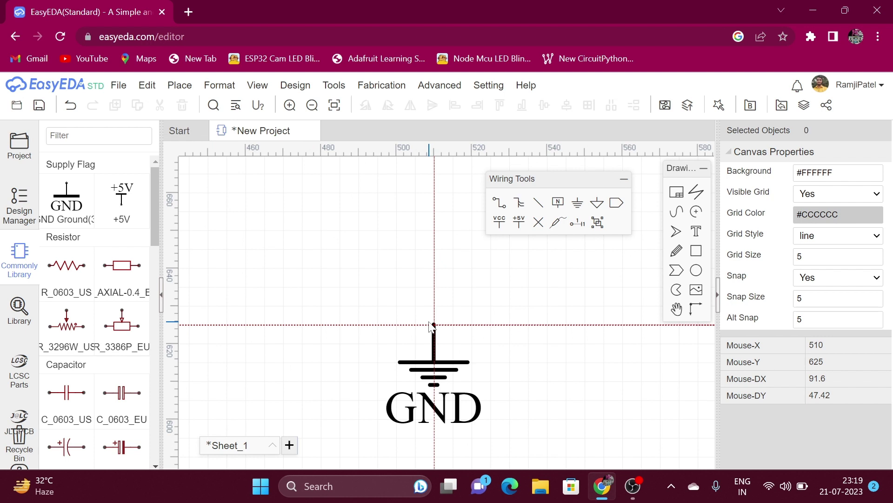
scroll(431, 325, down, 2)
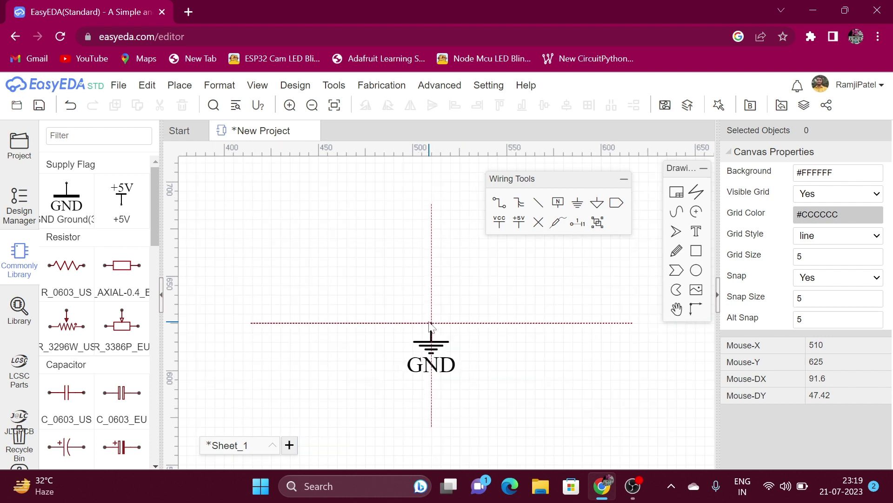
click(431, 322)
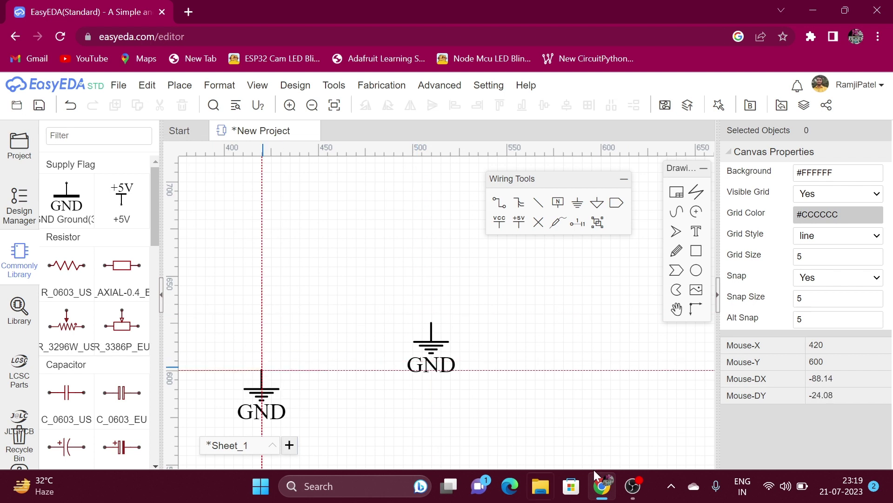
Step: Place a triangle-style GND net flag to the right of the earth-style GND flag
click(598, 205)
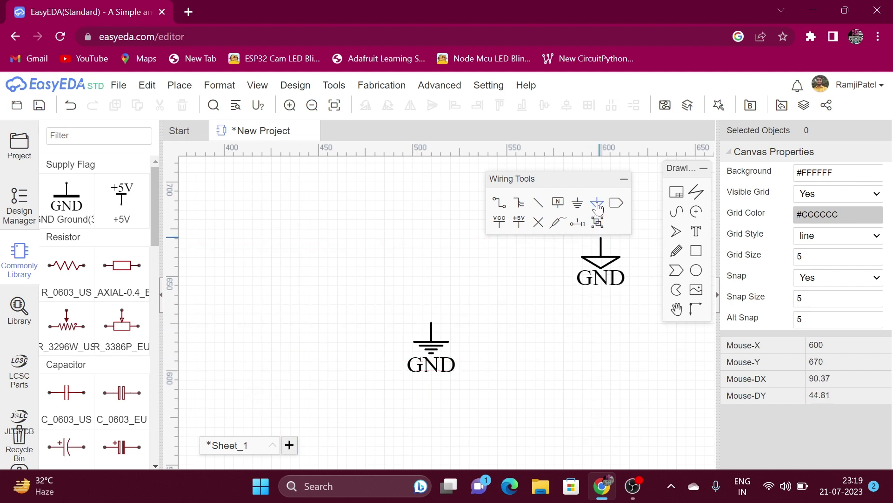
click(516, 322)
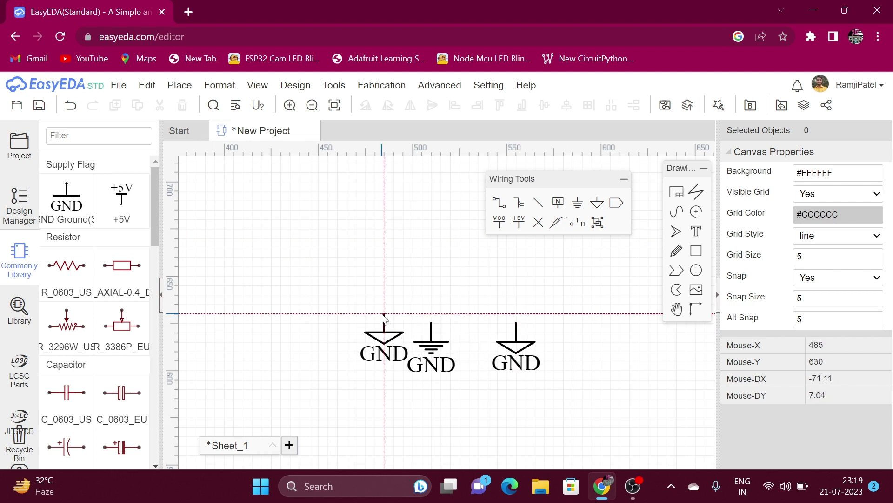
key(Escape)
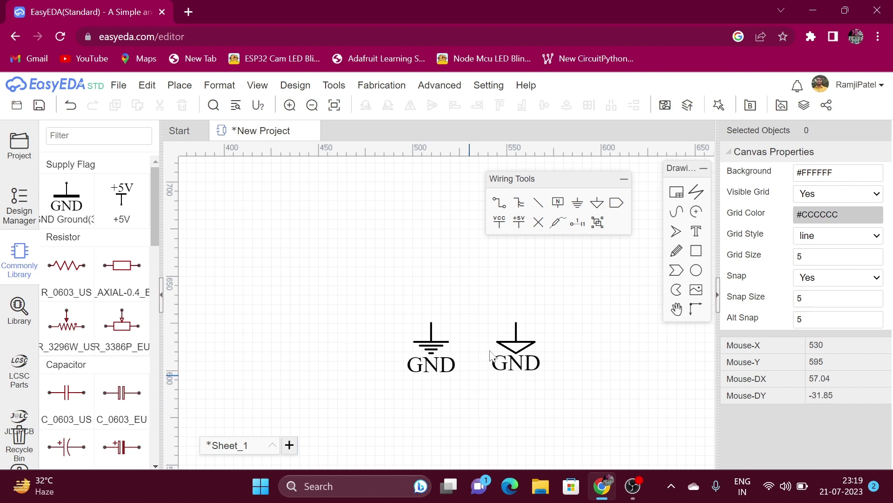
Step: Place two net ports one above the other, to the upper left of the GND flags
click(615, 205)
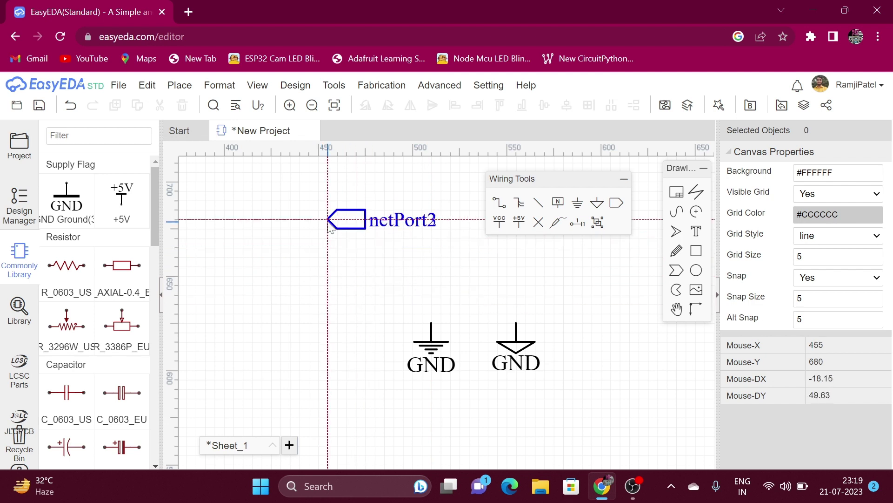
click(329, 219)
click(329, 313)
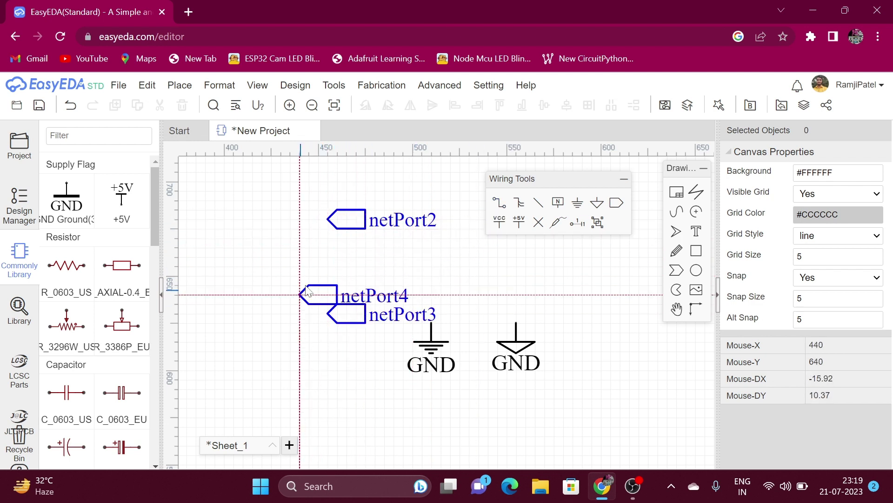
key(Escape)
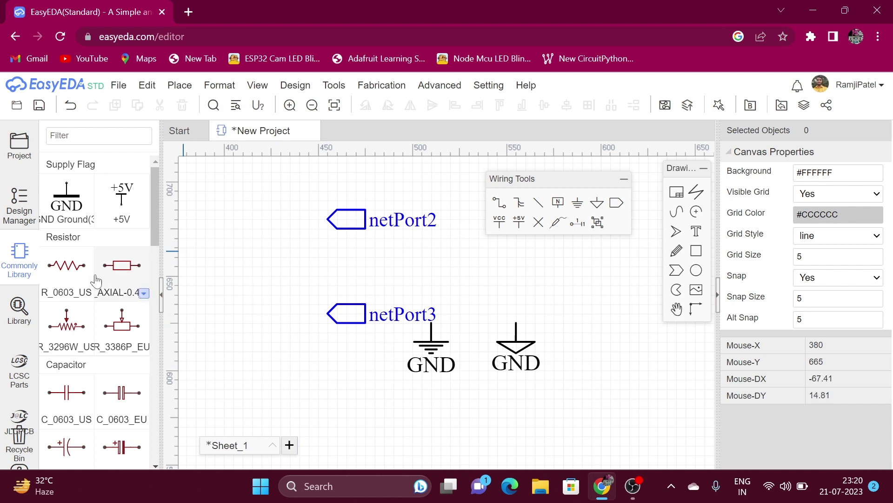
Step: Place two 1k EU-style axial resistors below the flags, one beneath netPort3 and one far to its right
click(113, 279)
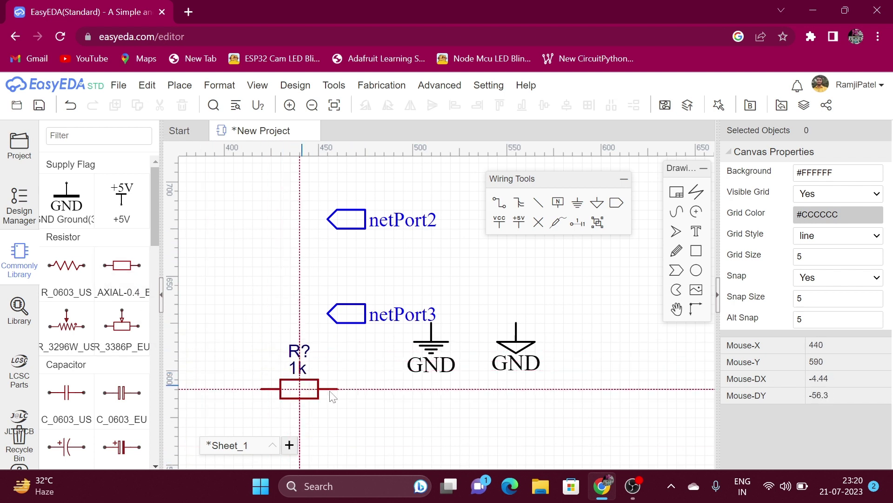
click(356, 400)
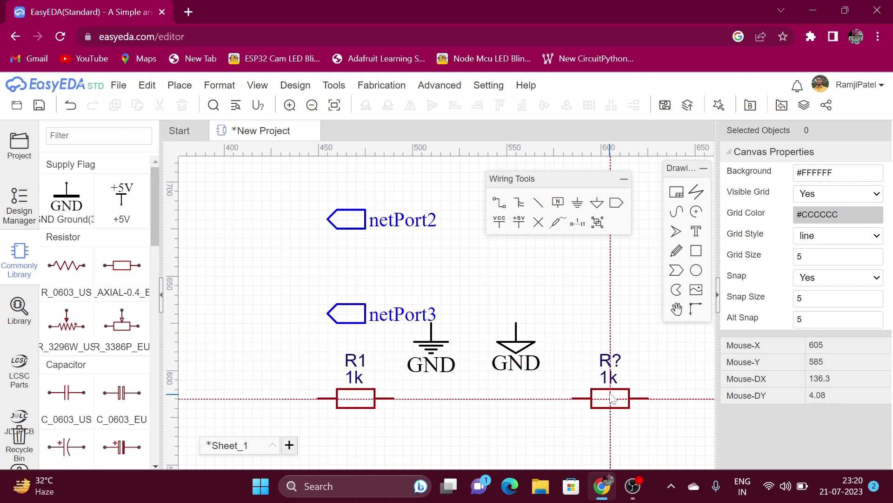
click(649, 401)
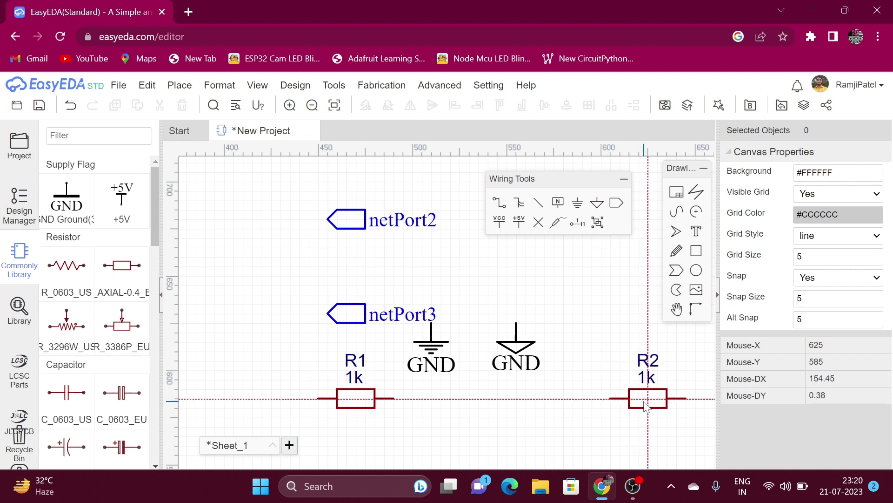
Step: Move resistor R1 farther left and attach netPort2 to its right end
click(676, 309)
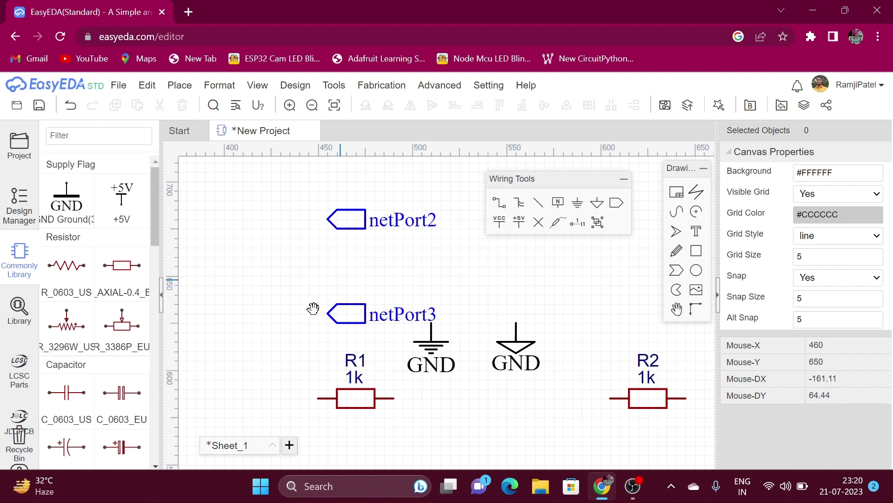
drag(339, 407, 229, 383)
click(351, 215)
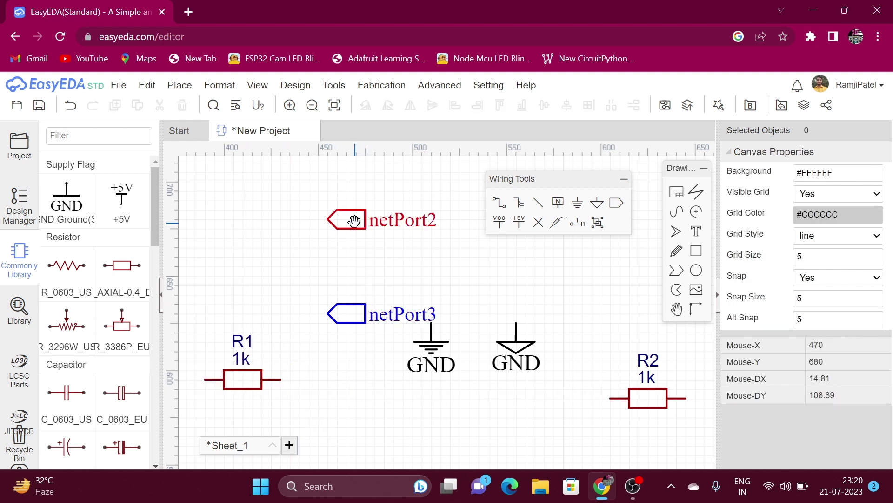
drag(351, 215, 307, 388)
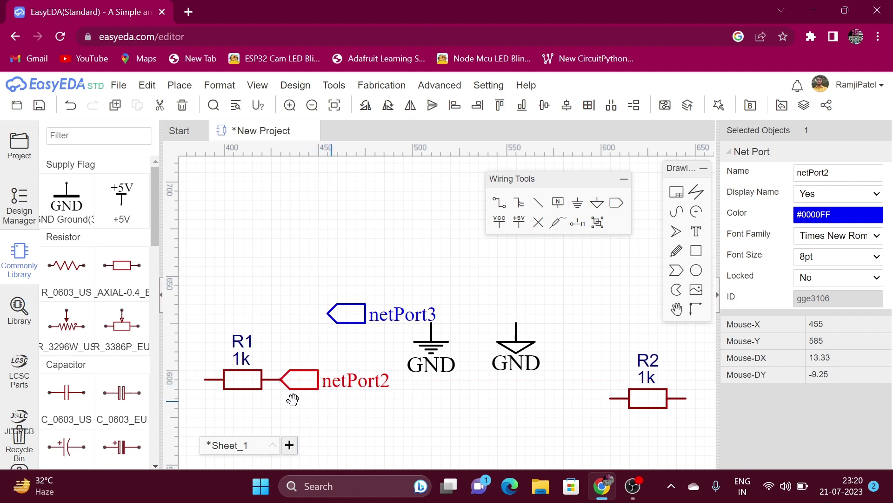
click(267, 323)
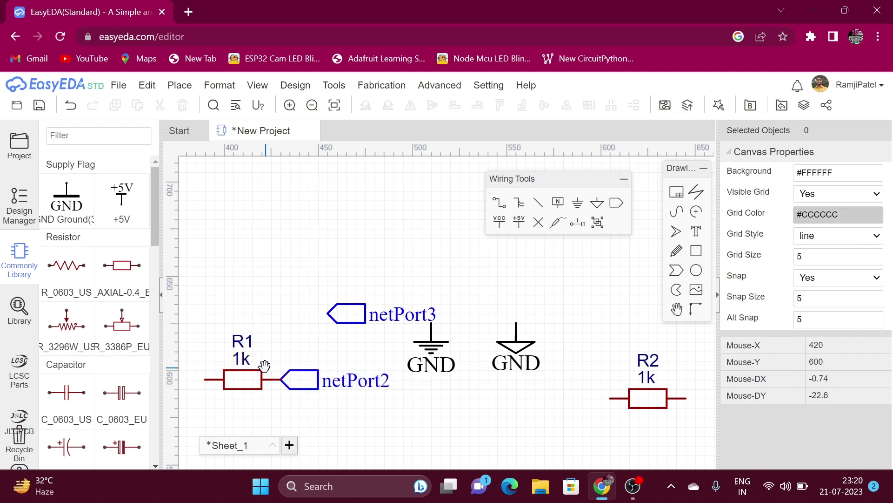
Step: Rotate netPort3 to point right and attach it to the left end of resistor R2
click(358, 315)
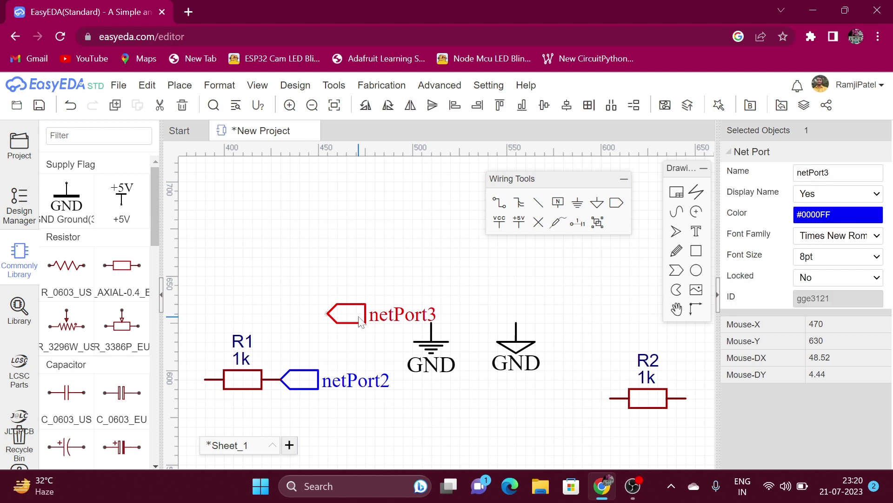
key(space)
key(space)
drag(361, 321, 642, 404)
key(space)
key(space)
key(space)
key(space)
click(558, 414)
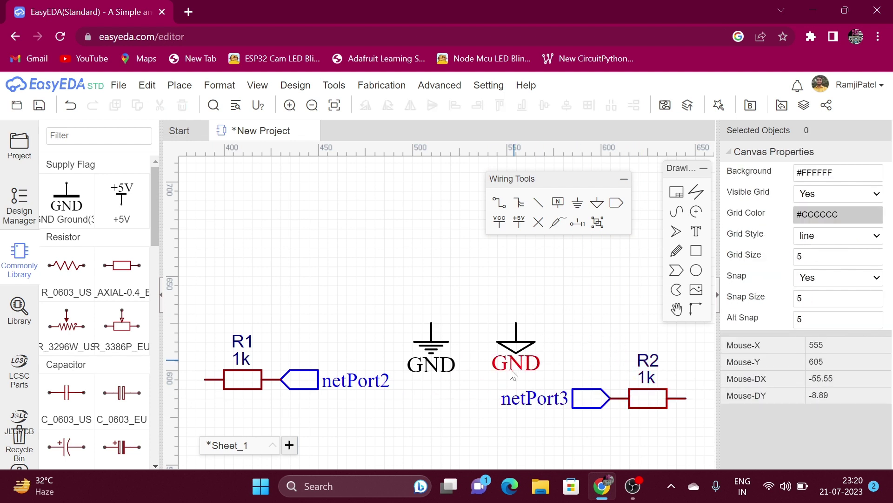
Step: Rename the net port at resistor R2 to netPort2, matching the port at R1
double_click(526, 407)
key(End)
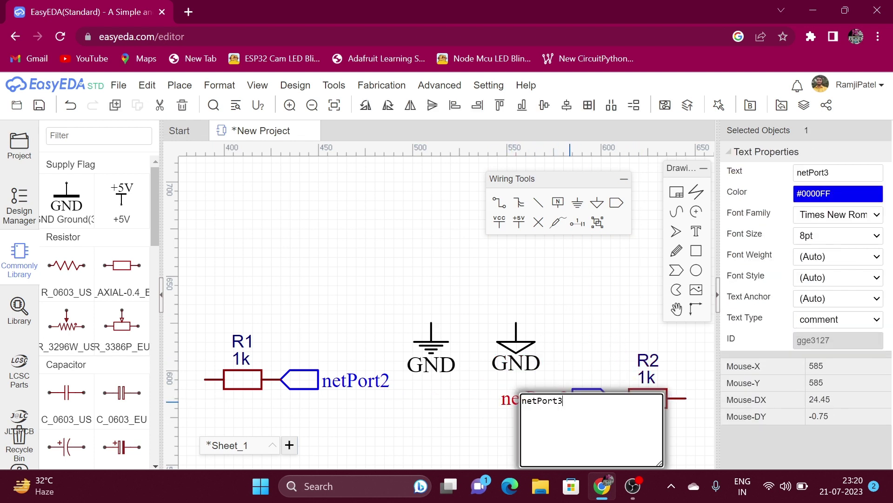
key(BackSpace)
text(2)
key(Return)
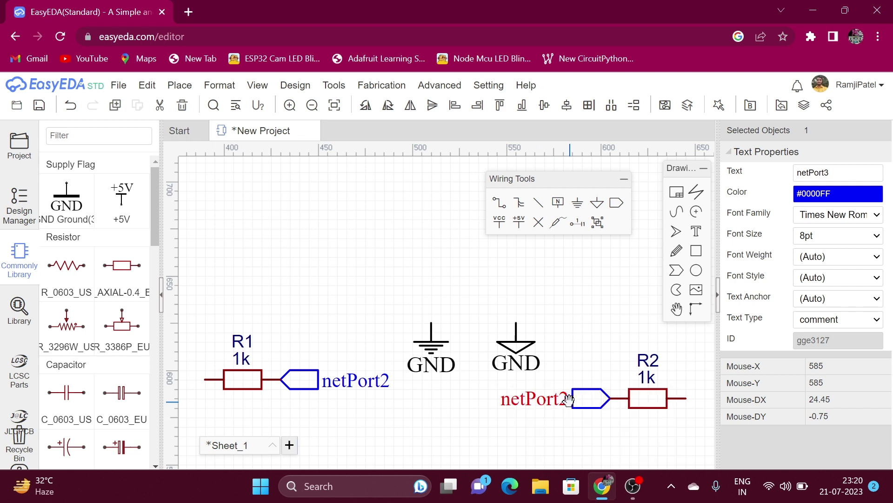
click(585, 327)
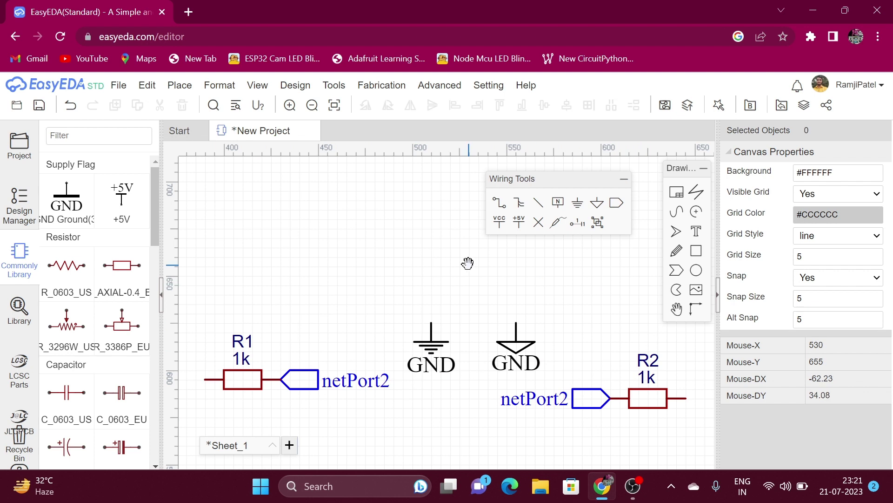
Step: Place a VCC net flag above netPort2 at R1 and a +5V net flag to the right of it
click(498, 223)
click(338, 249)
key(Escape)
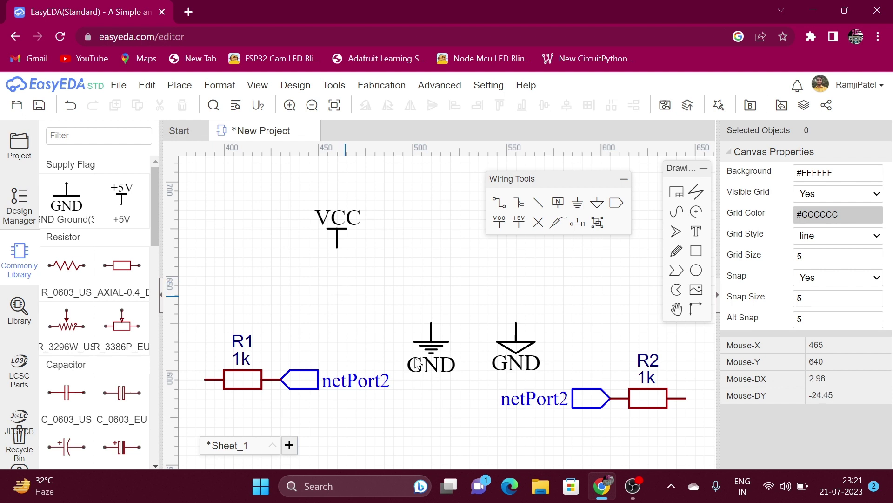
click(520, 224)
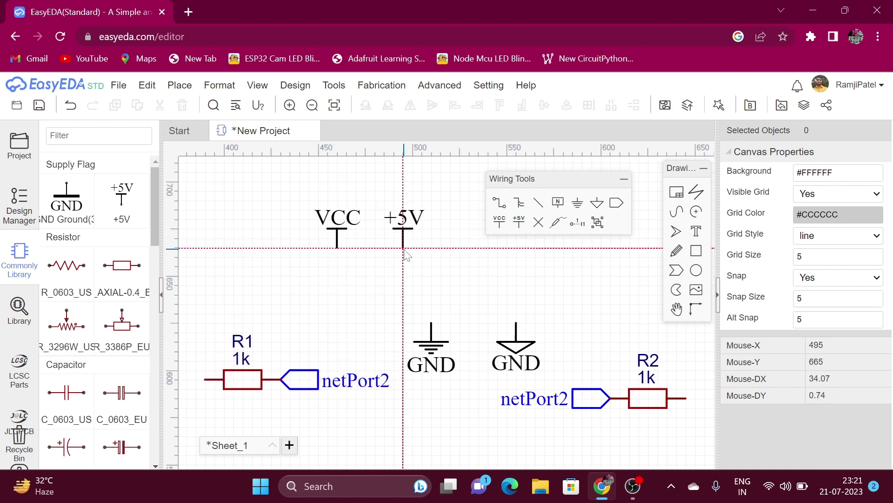
click(404, 247)
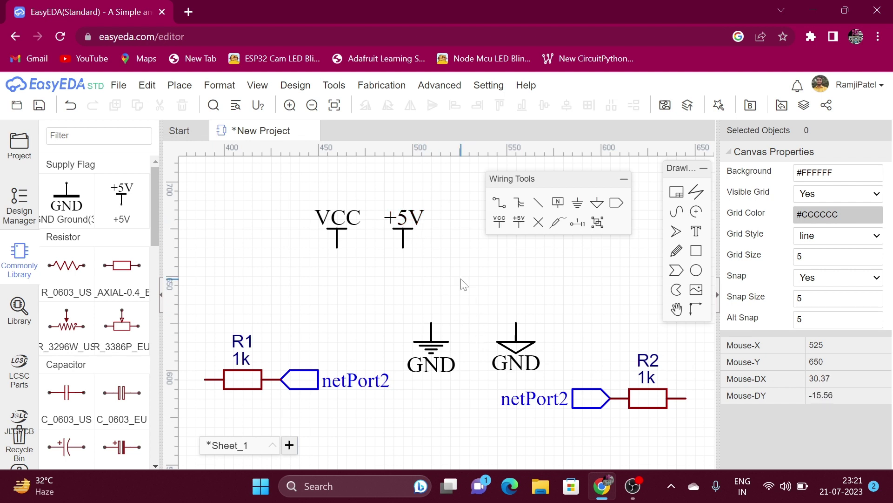
Step: Change the +5V net flag's text to +12v
double_click(410, 227)
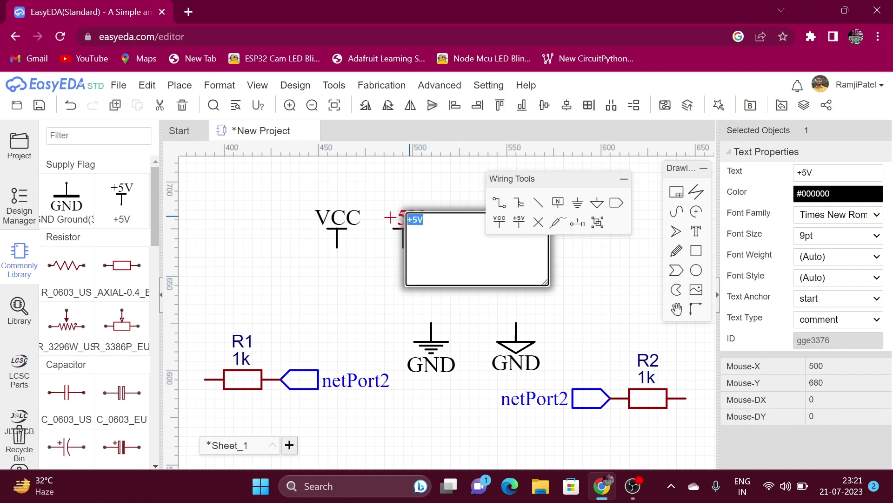
key(BackSpace)
text(+12v)
key(Return)
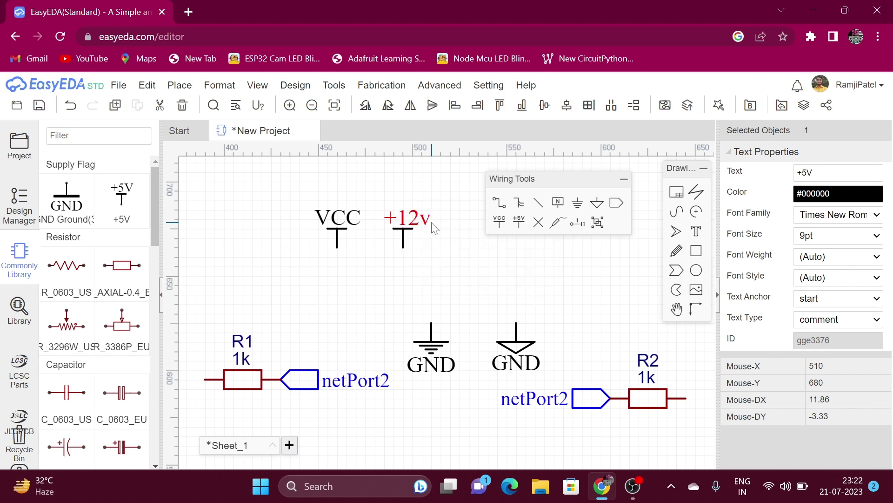
click(445, 297)
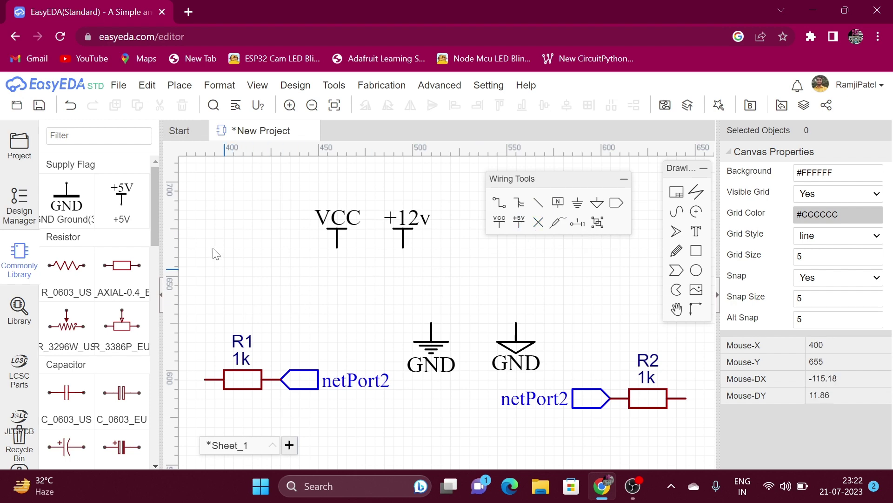
Step: Place a 2N3904(SOT-23) transistor from the common library below the VCC flag
drag(152, 223, 156, 357)
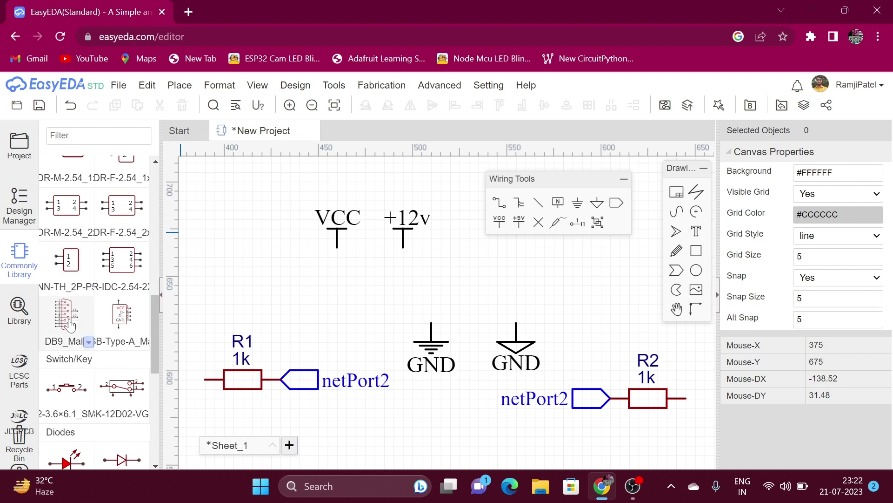
drag(157, 317, 149, 365)
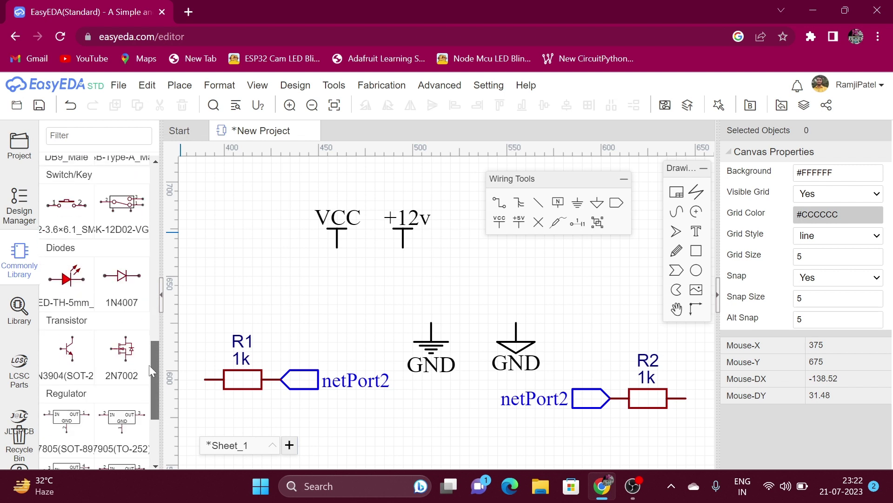
click(73, 349)
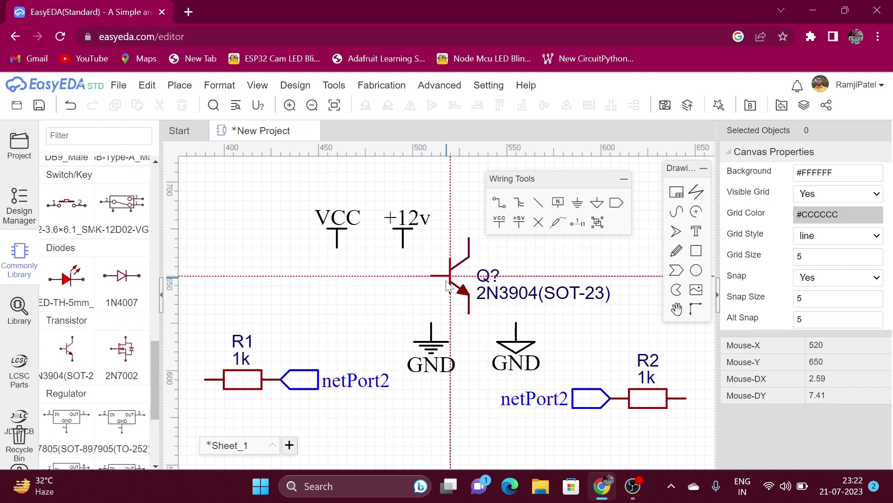
click(338, 304)
key(Escape)
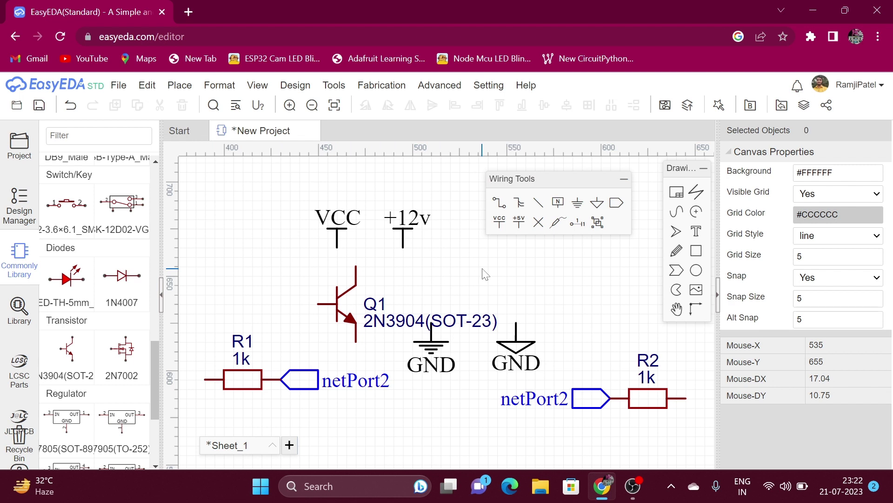
Step: Place a no-connect flag on the base pin of transistor Q1
click(538, 223)
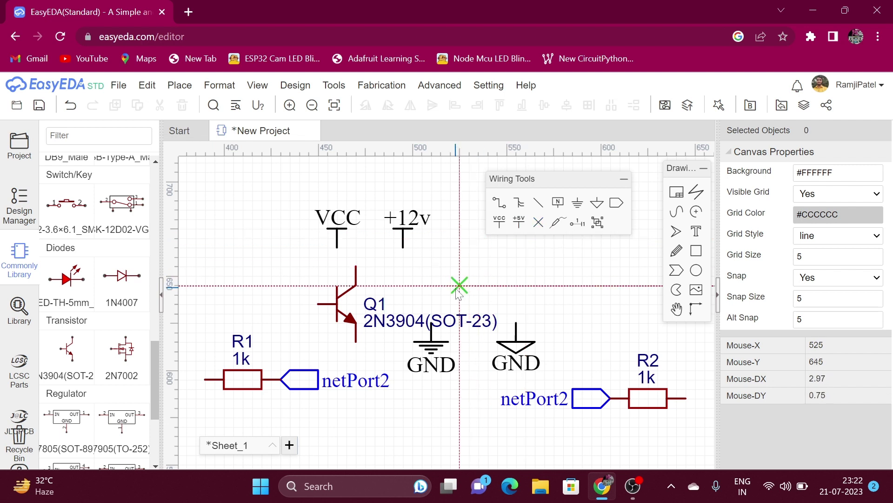
click(318, 303)
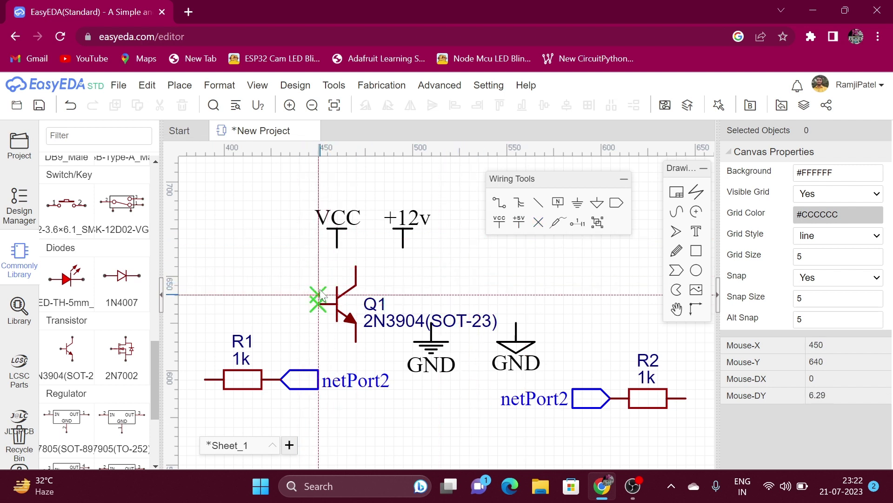
key(Escape)
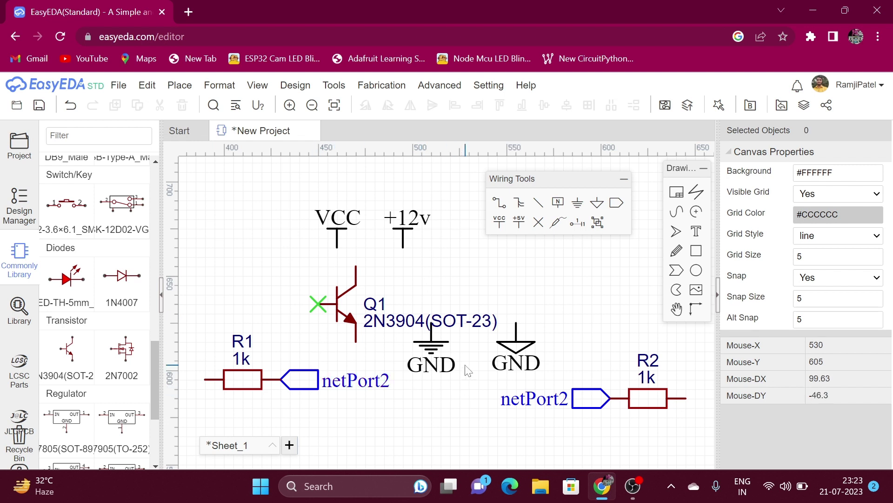
Step: Clear all objects from the schematic sheet and place one voltage probe near the middle of the canvas
key(ctrl+a)
key(Delete)
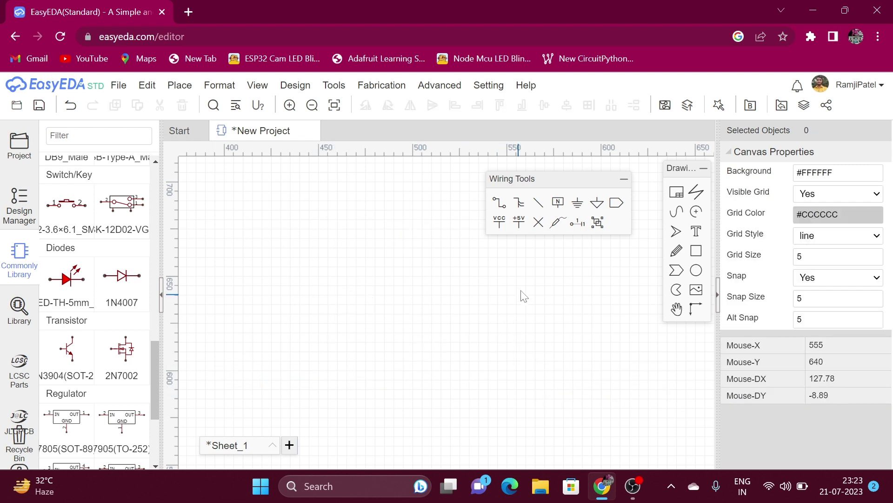
click(555, 224)
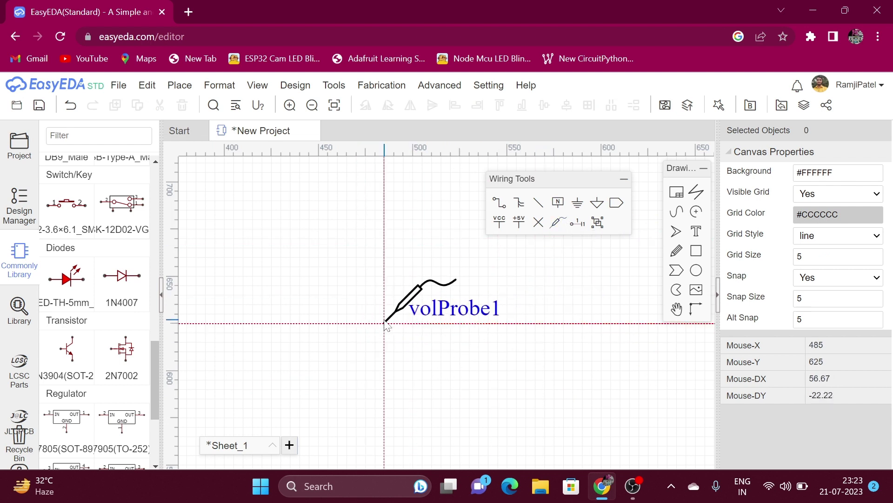
key(Escape)
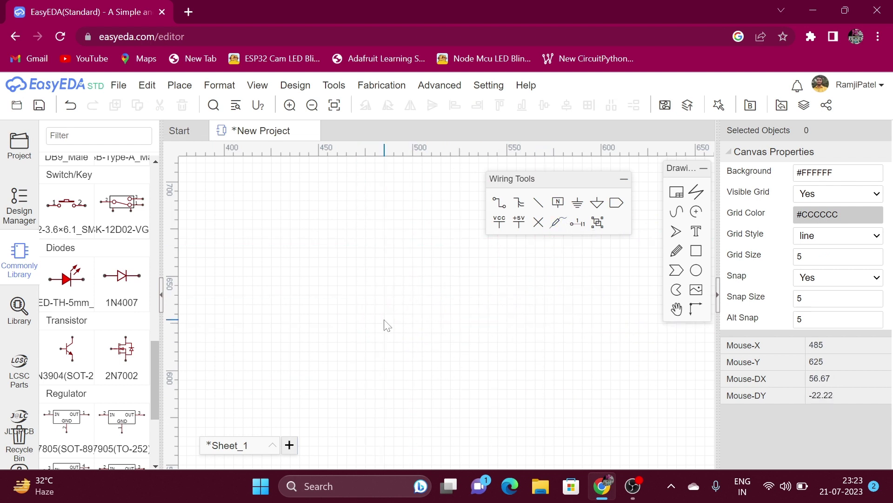
click(554, 223)
click(356, 305)
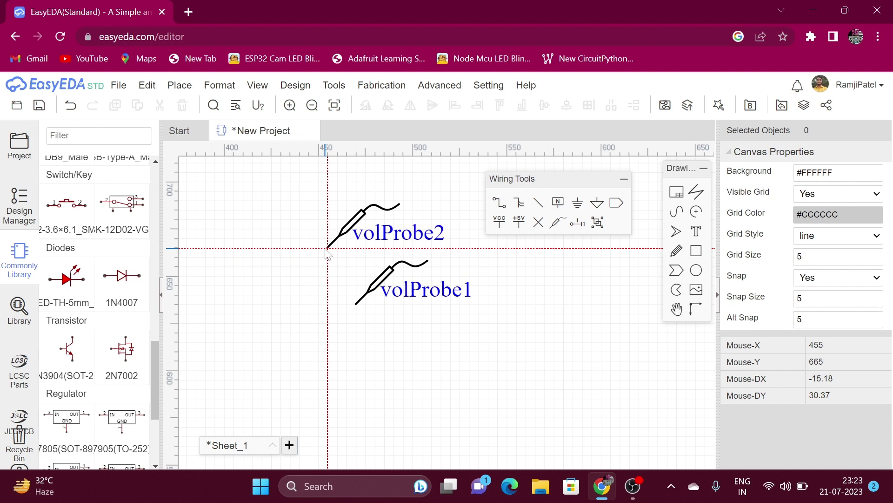
key(Escape)
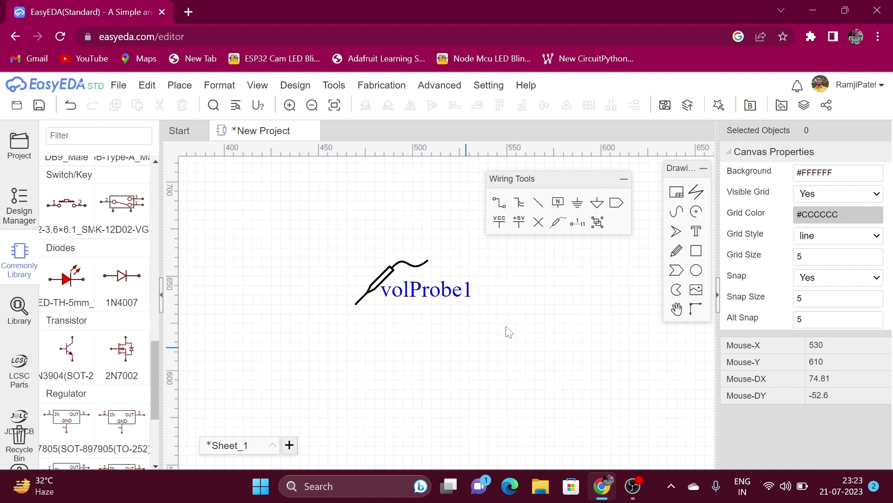
Step: Place two pins one above the other, above and to the left of the voltage probe
click(577, 228)
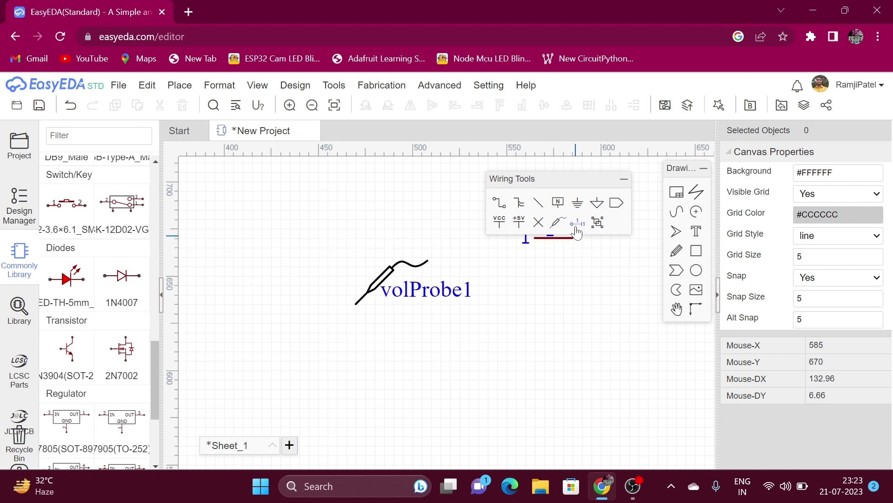
click(328, 209)
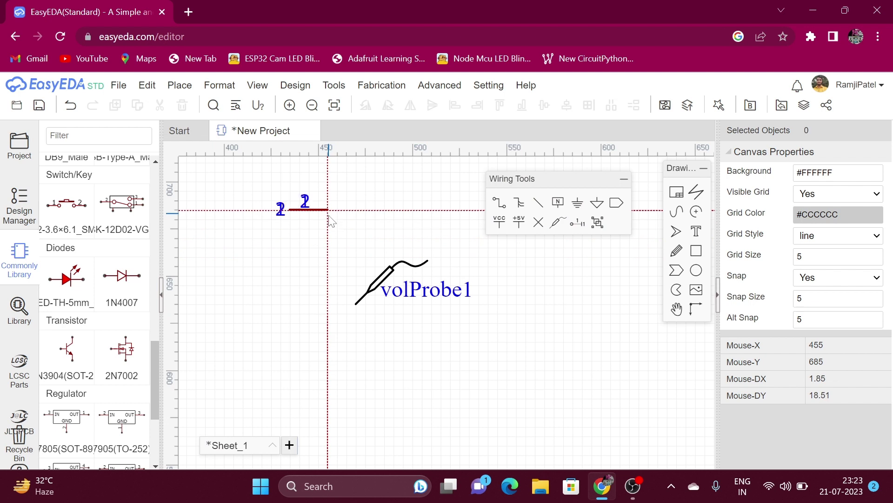
click(331, 261)
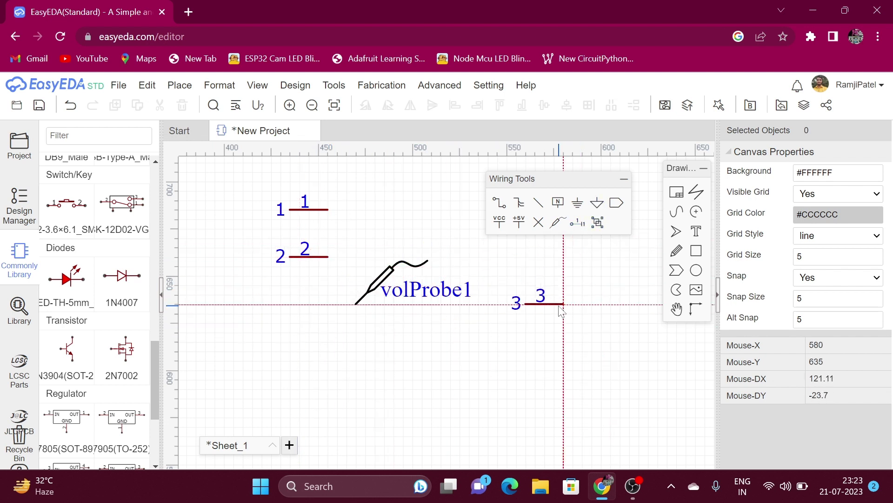
Step: Delete the voltage probe and both placed pins, and end pin placement
key(ctrl+a)
key(Delete)
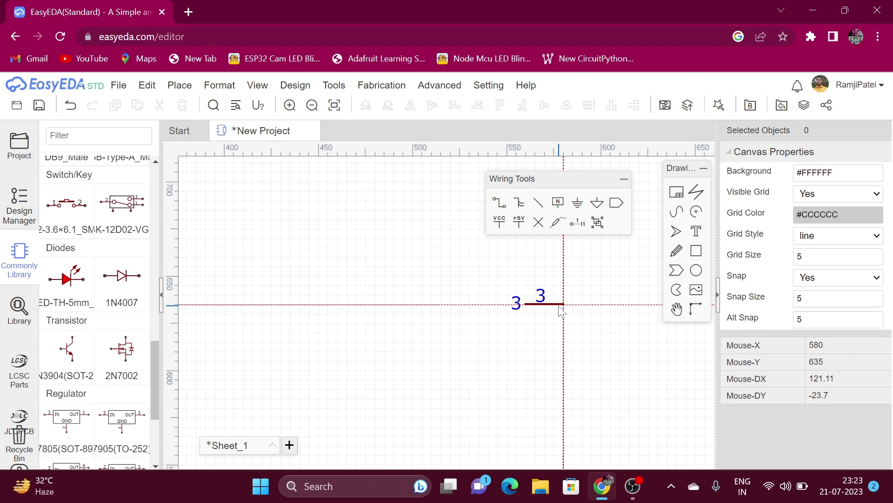
key(Escape)
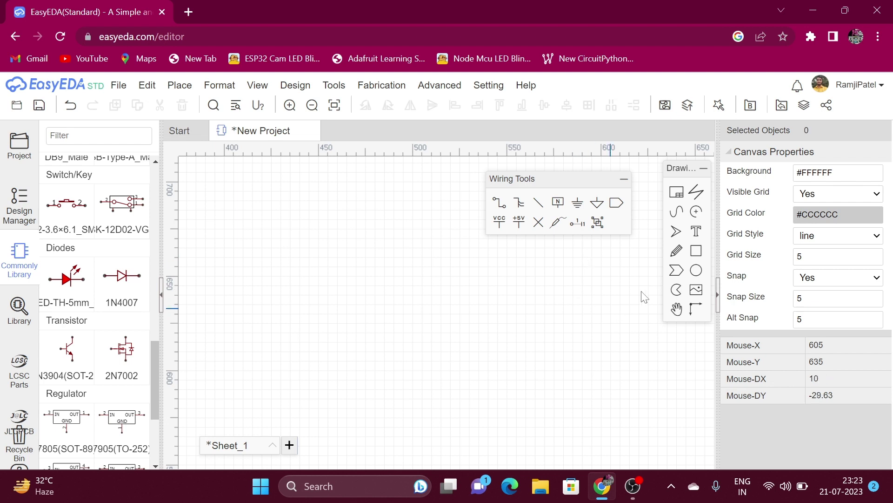
Step: Draw a narrow upright rectangle about 10 units wide and 40 units high as the symbol body
click(695, 252)
click(365, 276)
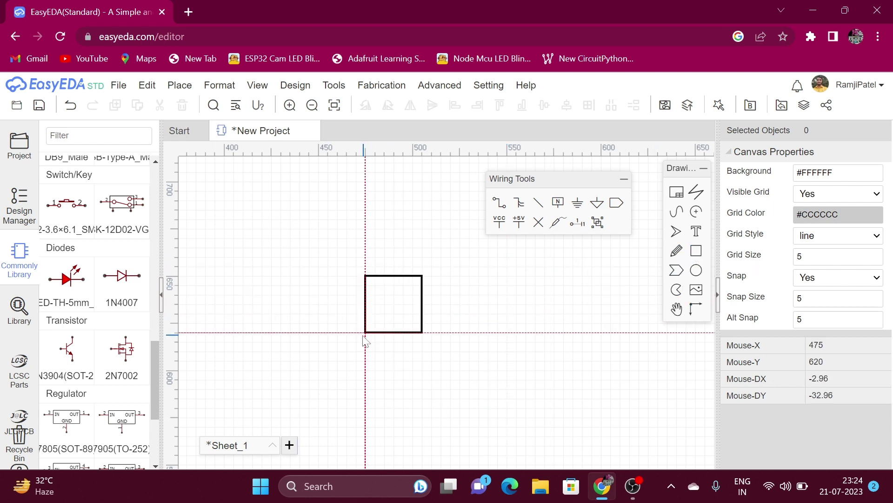
click(365, 352)
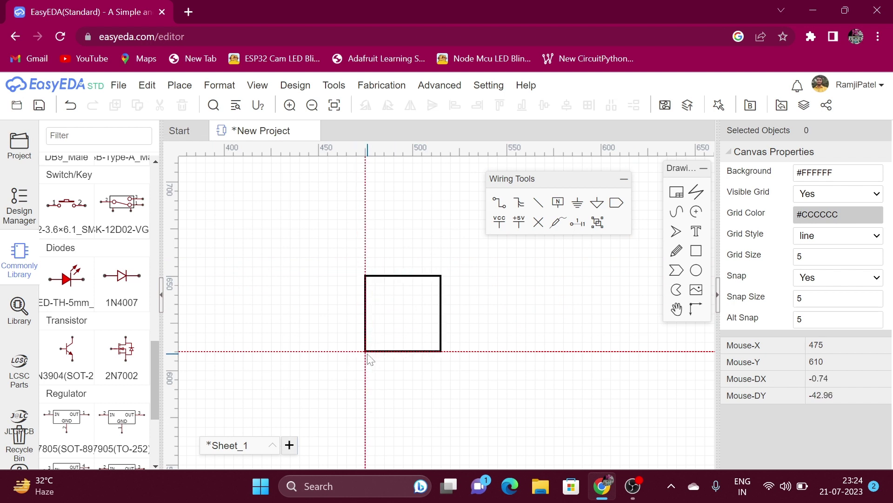
click(348, 353)
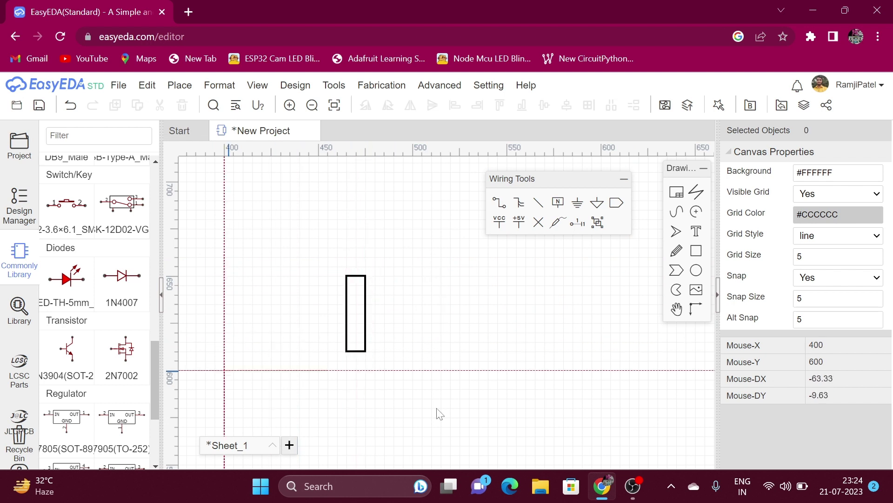
Step: Place two pins on the right side of the rectangle and align the lower one flush with its edge
click(578, 223)
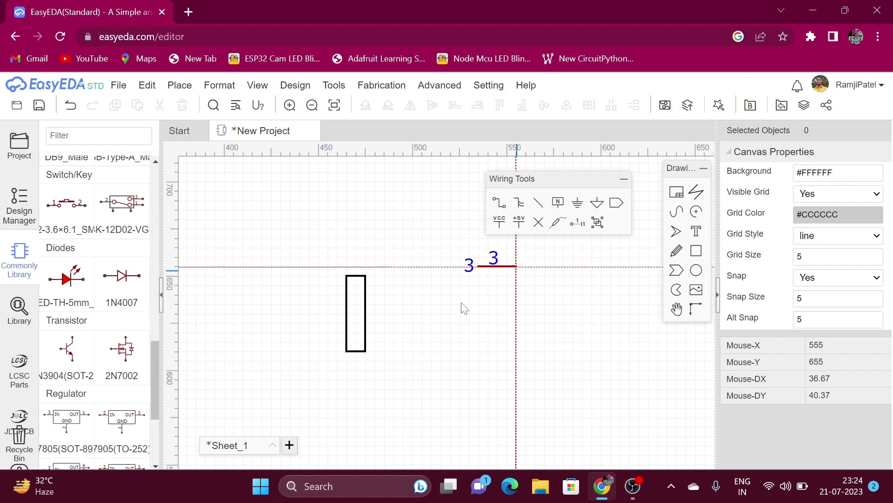
click(403, 294)
click(413, 332)
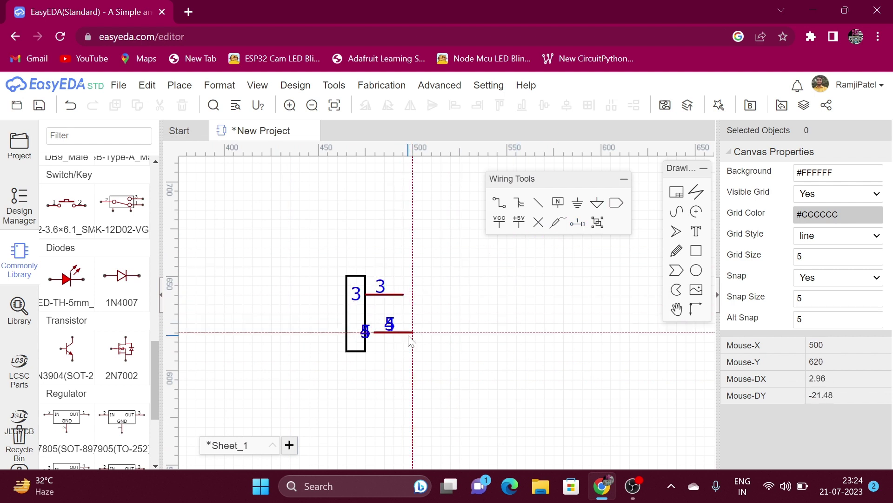
key(Escape)
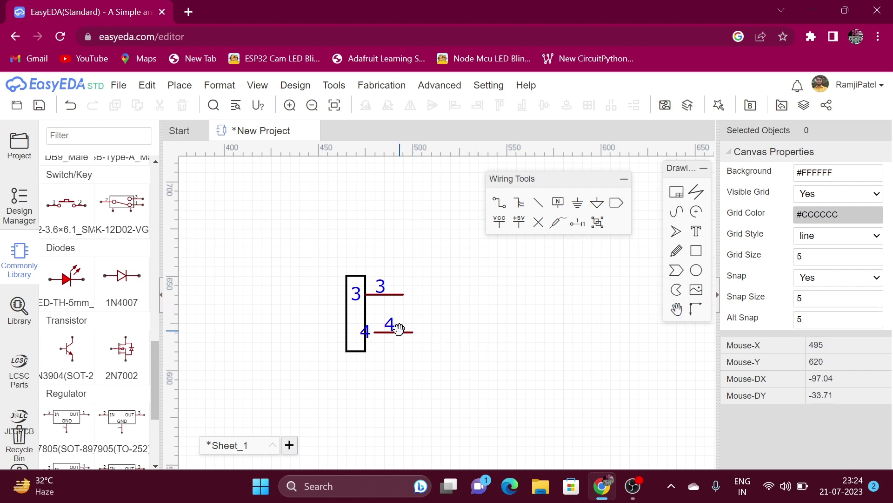
mouse_move(400, 313)
mouse_down()
mouse_move(399, 326)
mouse_move(395, 311)
mouse_up()
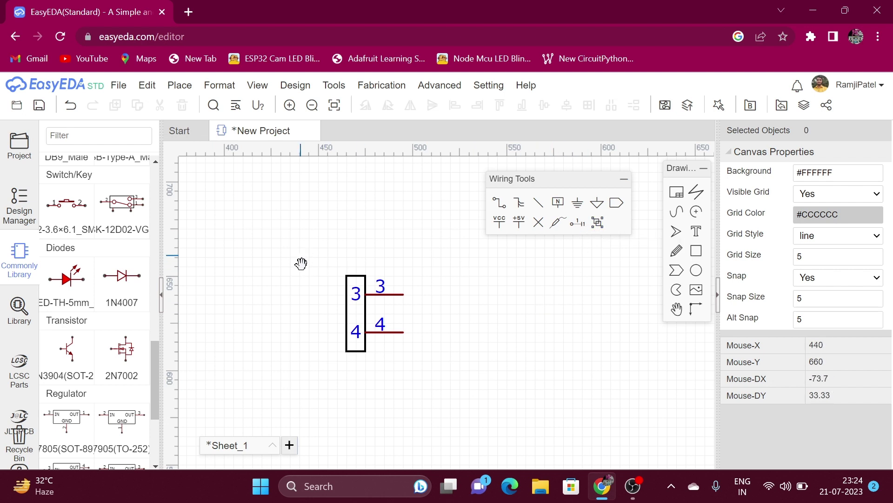
Step: Group the rectangle and its two pins as a symbol with prefix U and name Terminal
drag(300, 255, 466, 365)
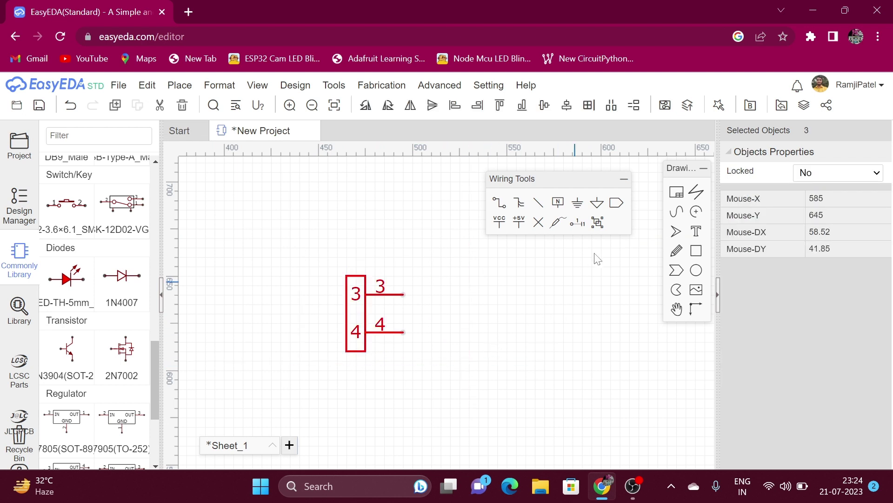
click(597, 223)
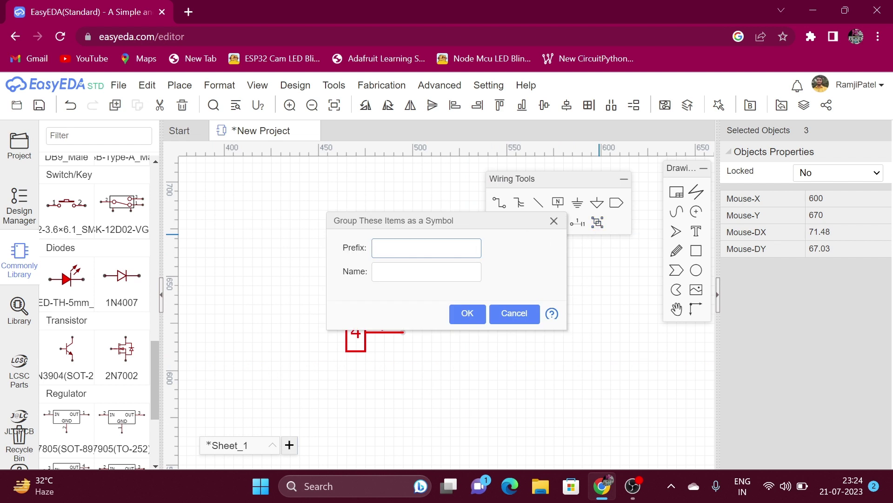
text(U)
click(427, 271)
text(T)
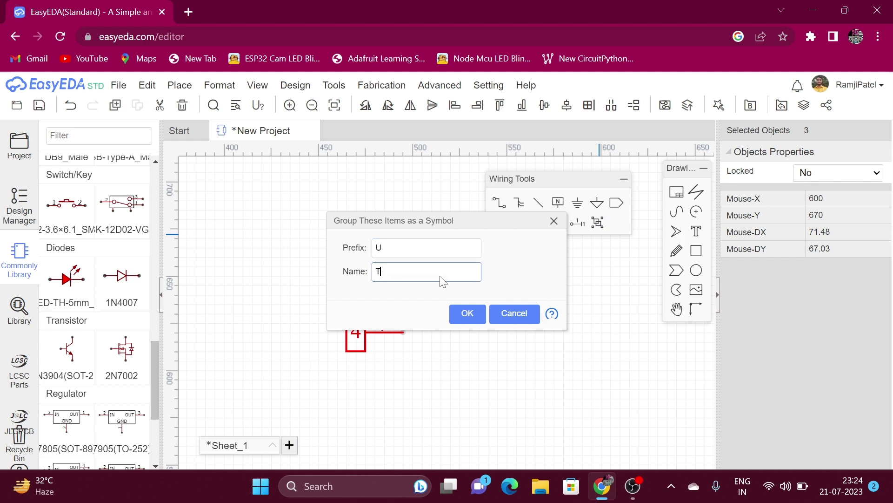
text(erminal)
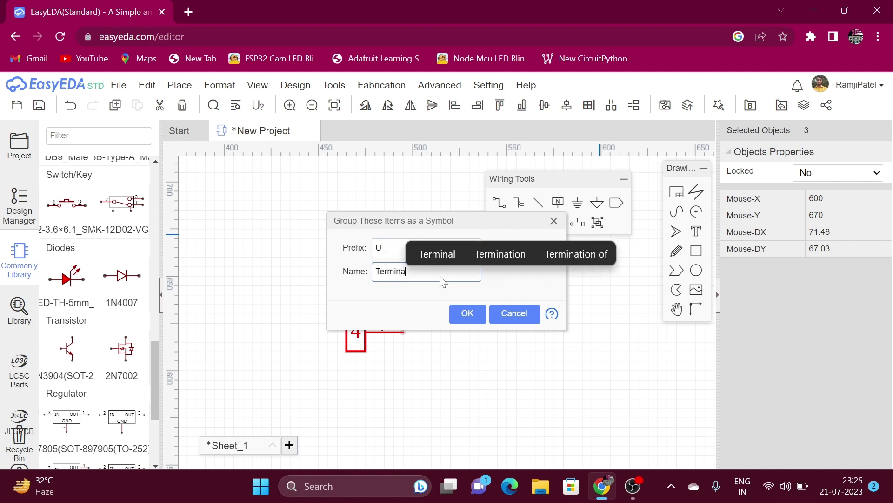
click(466, 312)
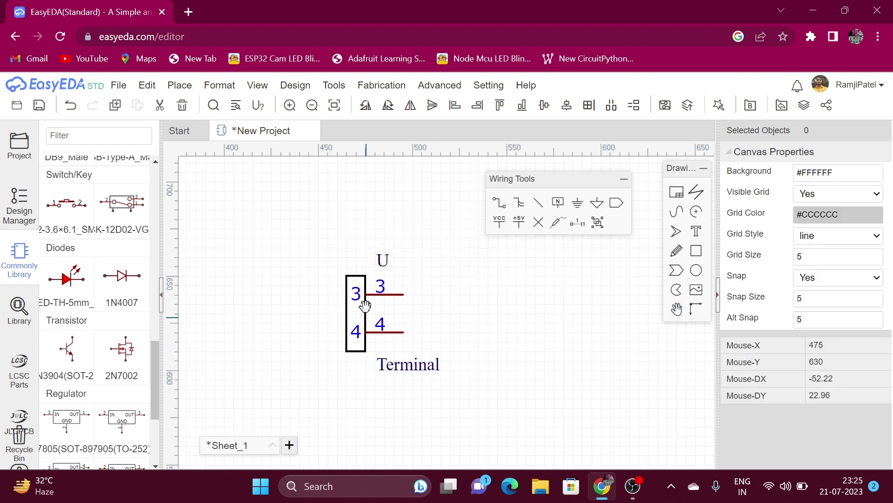
Step: Move the grouped Terminal symbol around the canvas and leave it slightly up and to the right of its original place
drag(358, 308, 243, 332)
drag(370, 384, 403, 294)
click(527, 336)
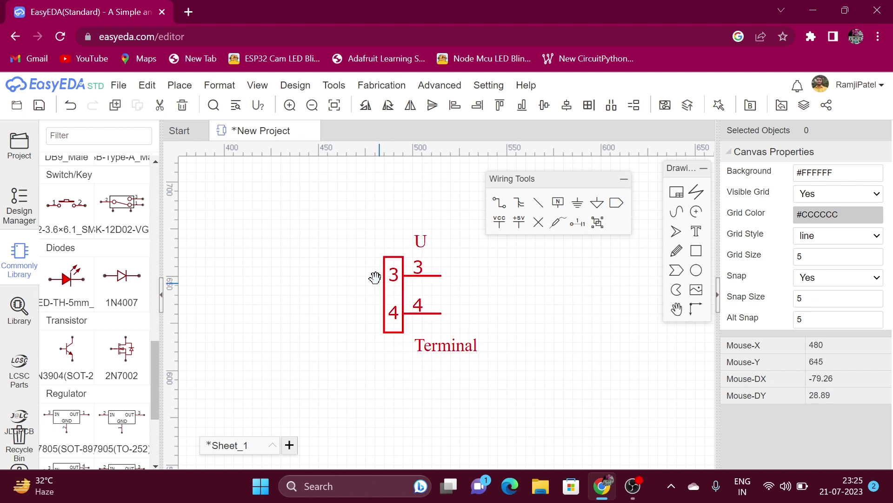
Step: Ungroup the Terminal symbol and move pins 3 and 4 away to the lower right of the rectangle
click(397, 297)
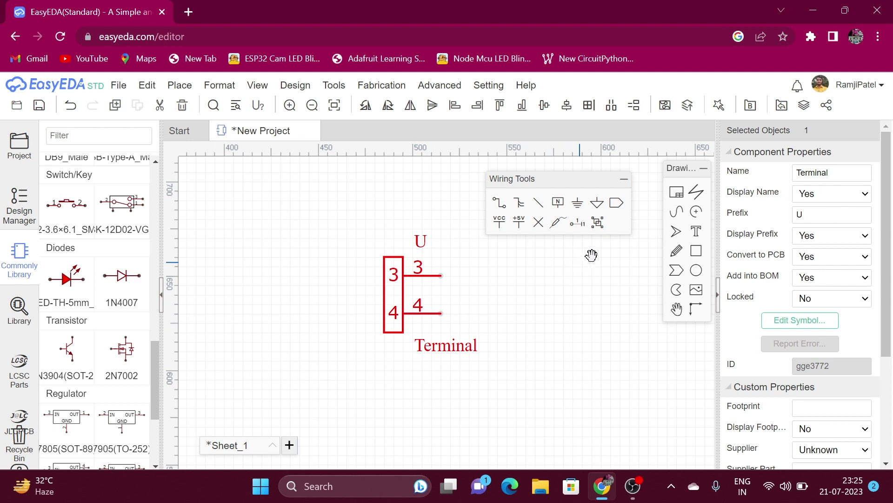
click(599, 227)
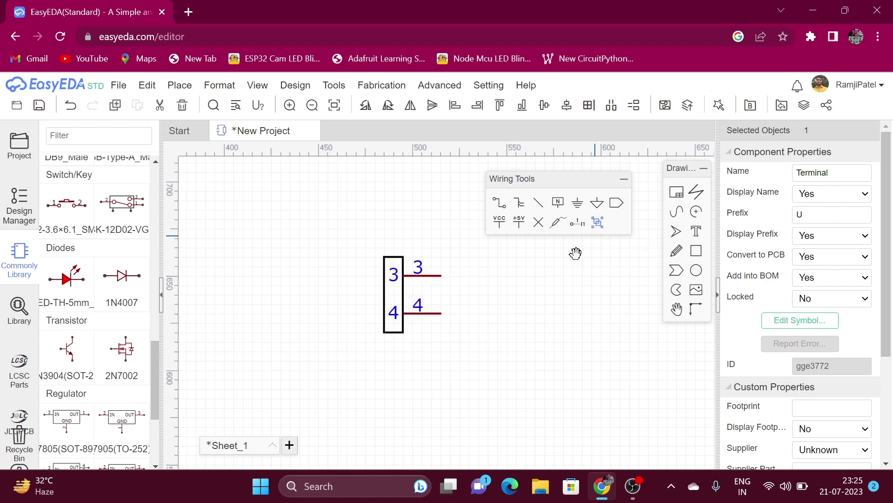
click(423, 316)
drag(424, 317, 497, 363)
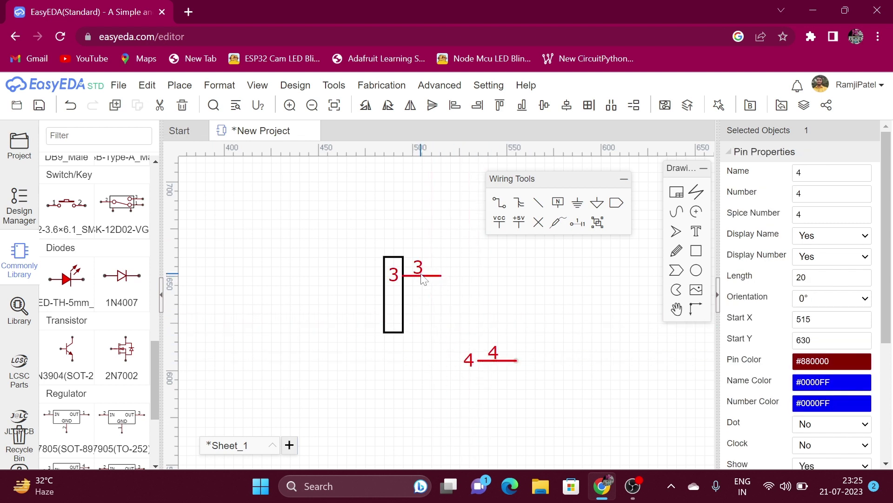
drag(421, 276, 494, 325)
click(493, 329)
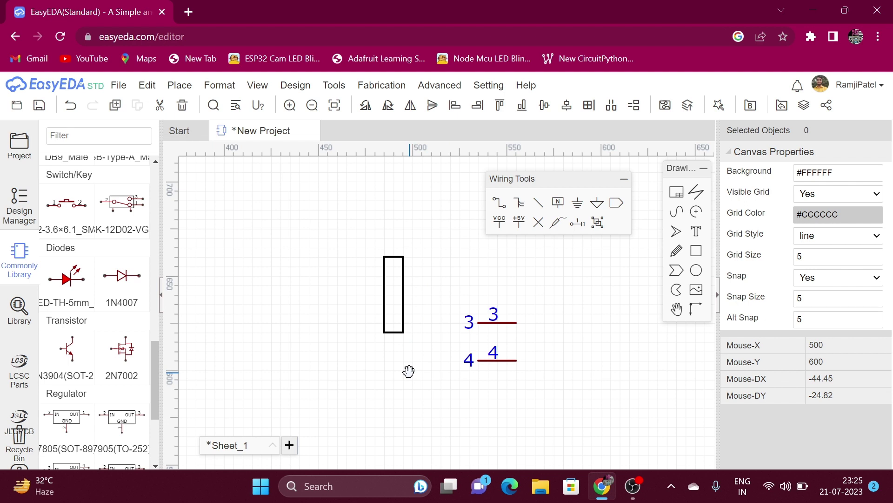
Step: Delete the rectangle and both pins, and move the Wiring Tools palette up to free the canvas
key(ctrl+a)
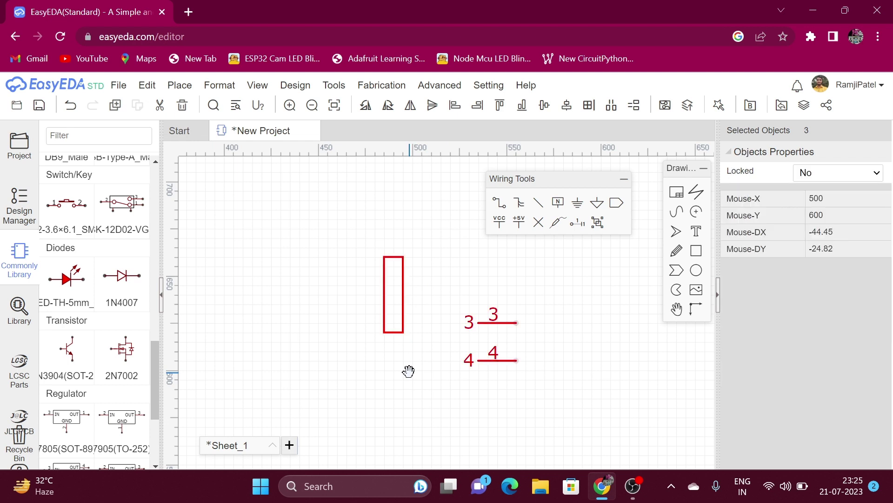
key(Delete)
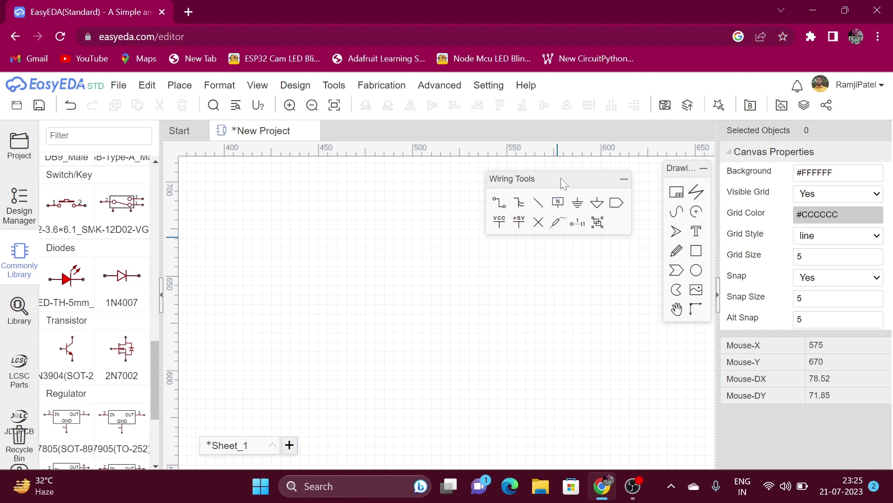
drag(560, 178, 587, 118)
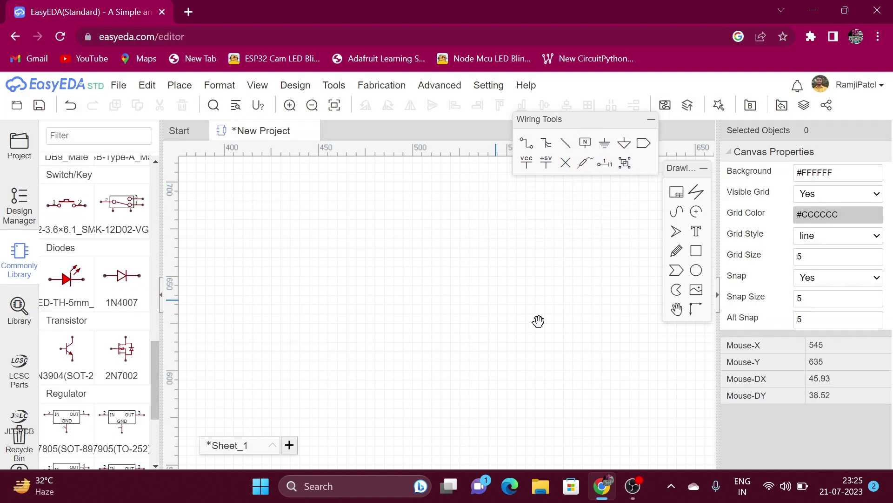
Step: Open the drawing-frame document settings, examine the sheet size and orientation options, and close them without placing a frame
click(676, 197)
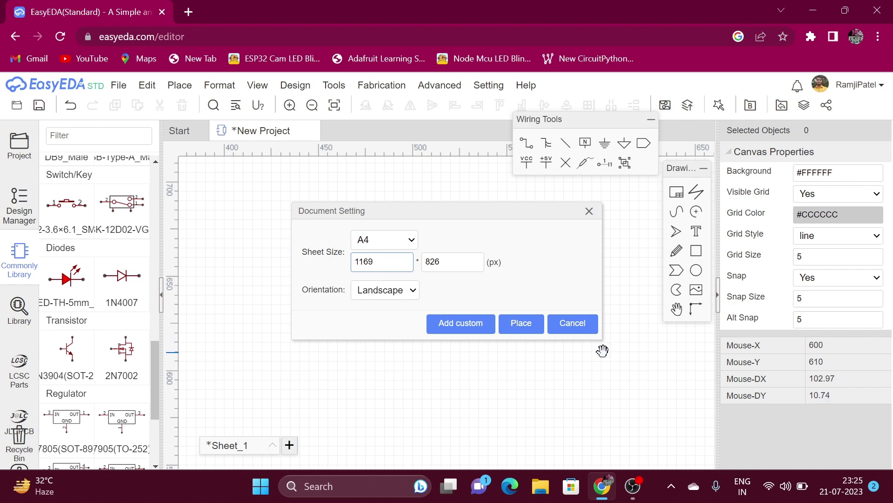
scroll(491, 385, down, 10)
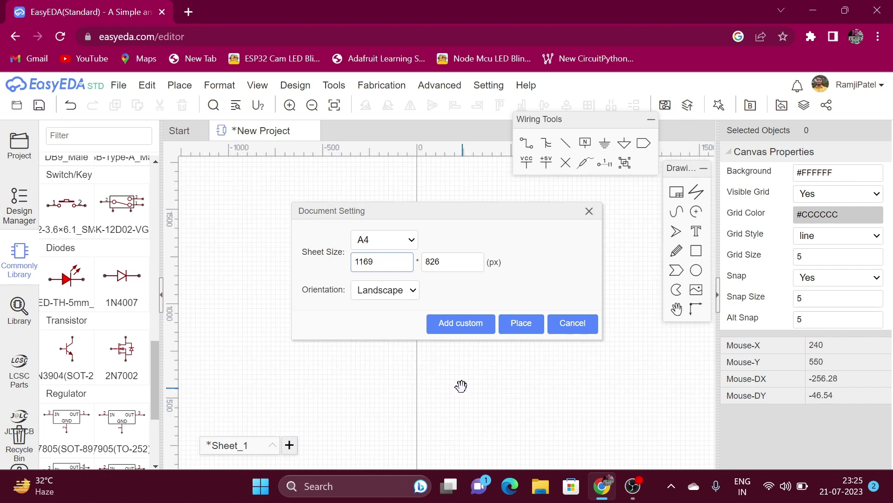
click(407, 242)
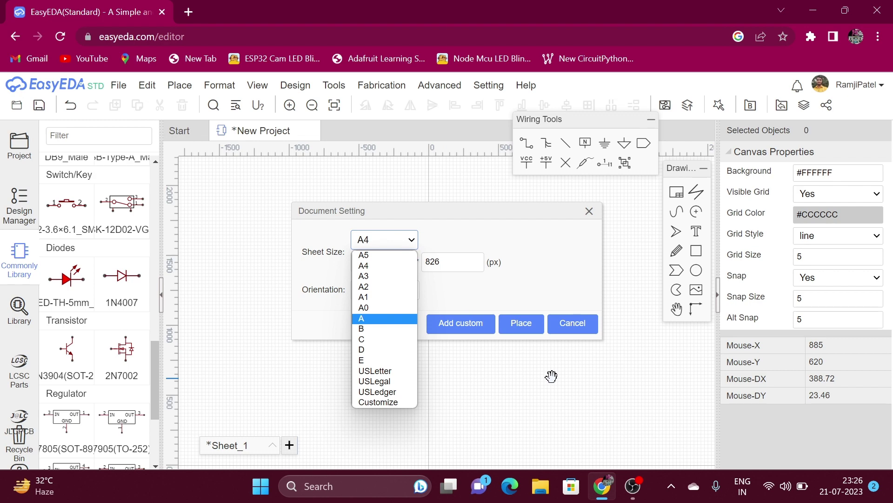
key(Up)
key(Up)
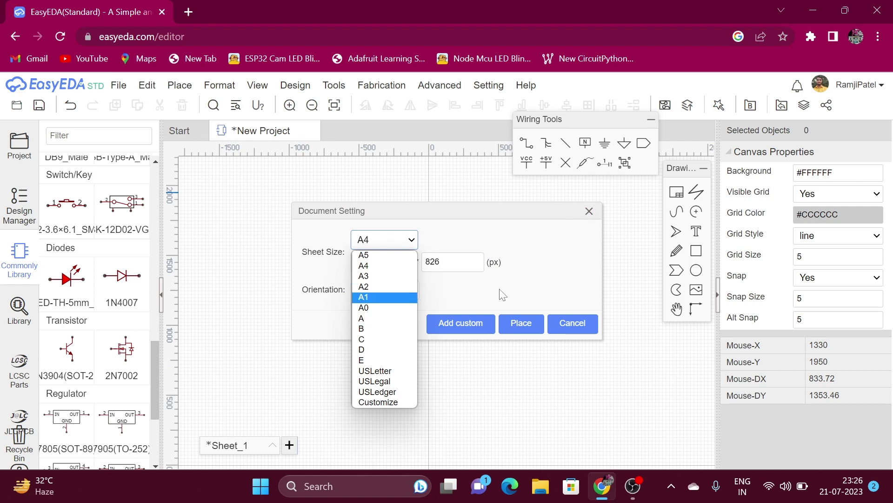
click(505, 294)
click(412, 293)
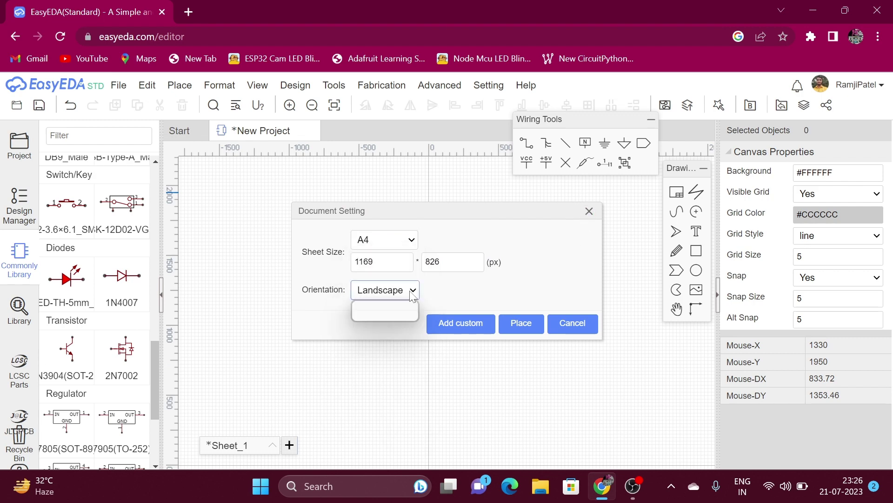
click(507, 301)
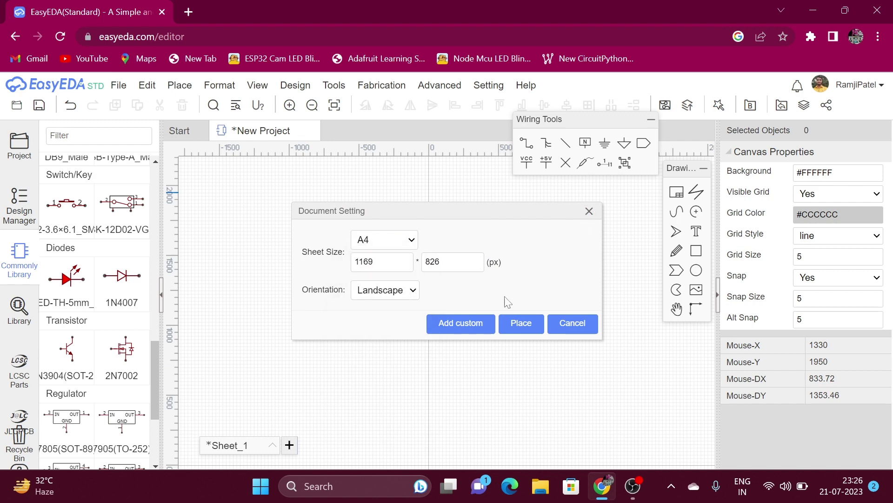
click(589, 211)
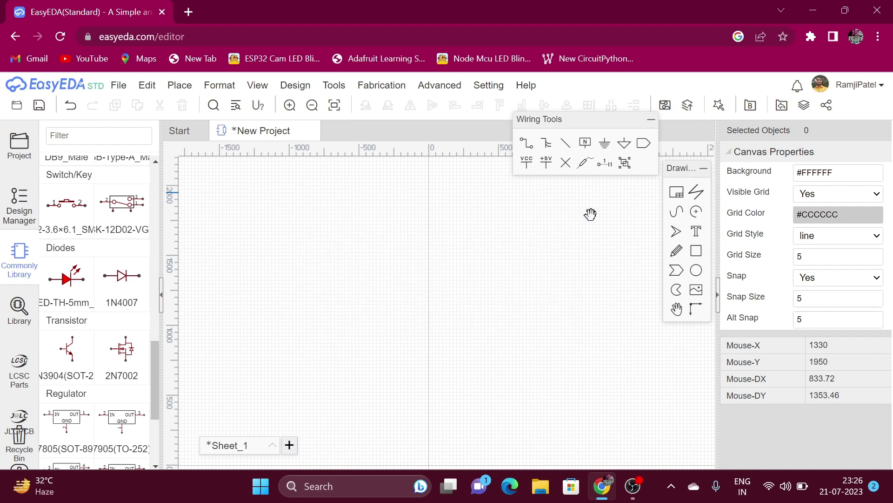
Step: Draw a self-crossing polyline with six straight segments across the canvas
click(699, 198)
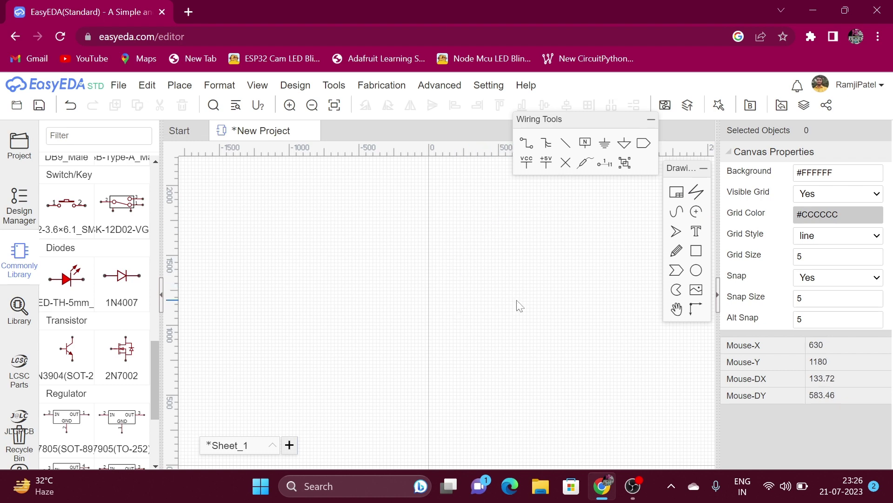
click(321, 274)
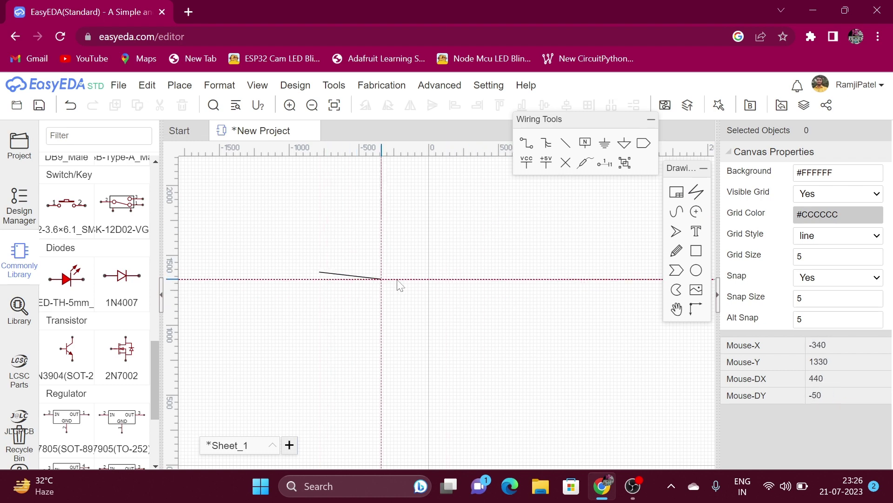
scroll(486, 274, up, 4)
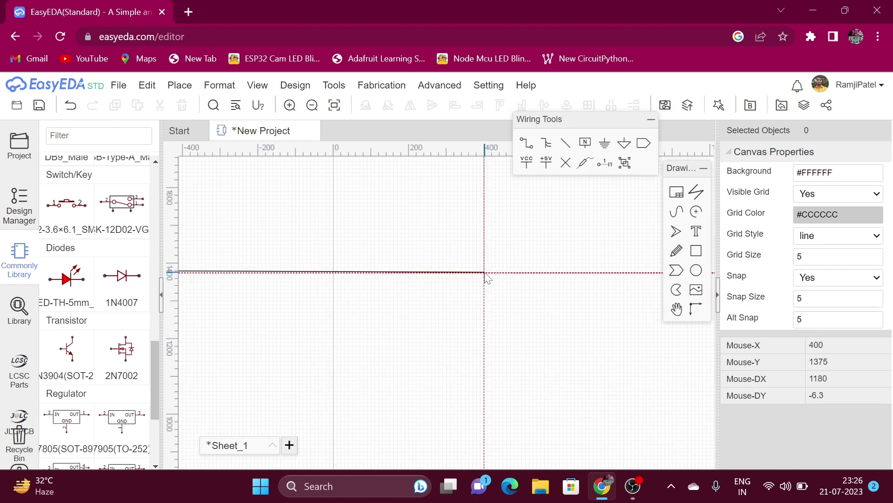
click(484, 266)
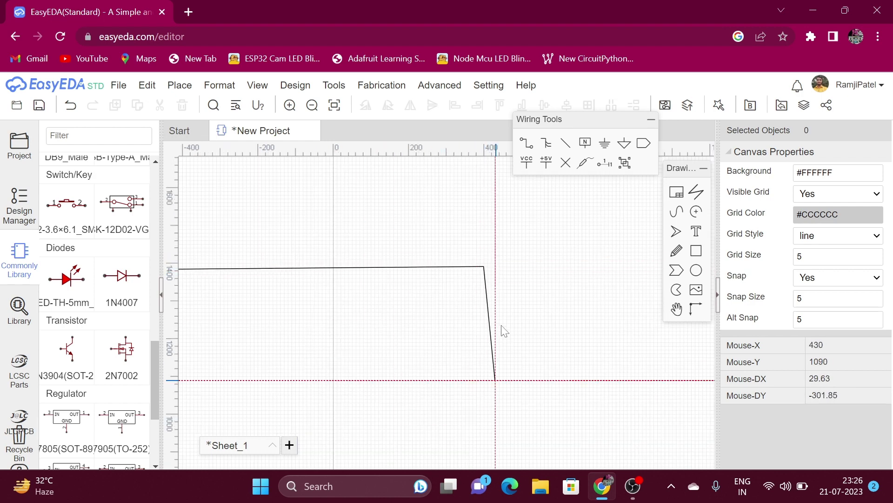
click(525, 287)
click(376, 355)
click(375, 232)
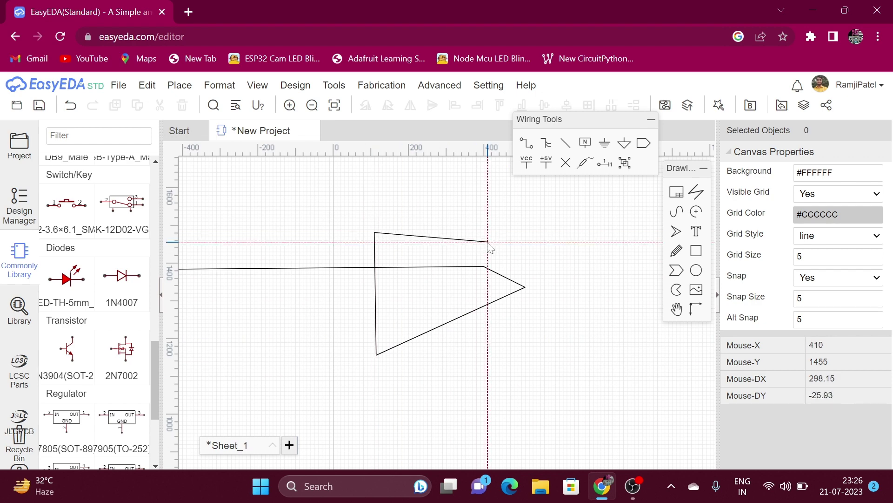
click(487, 241)
double_click(539, 332)
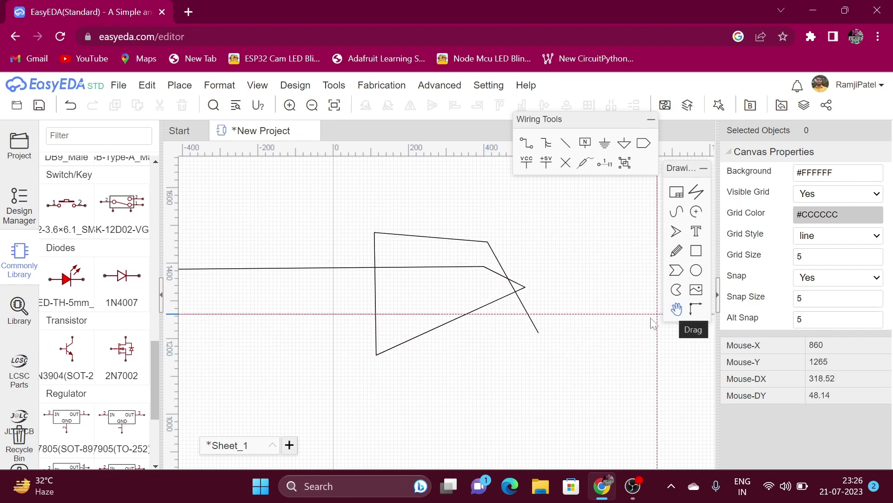
Step: Delete the whole polyline from the canvas
key(ctrl+a)
key(Delete)
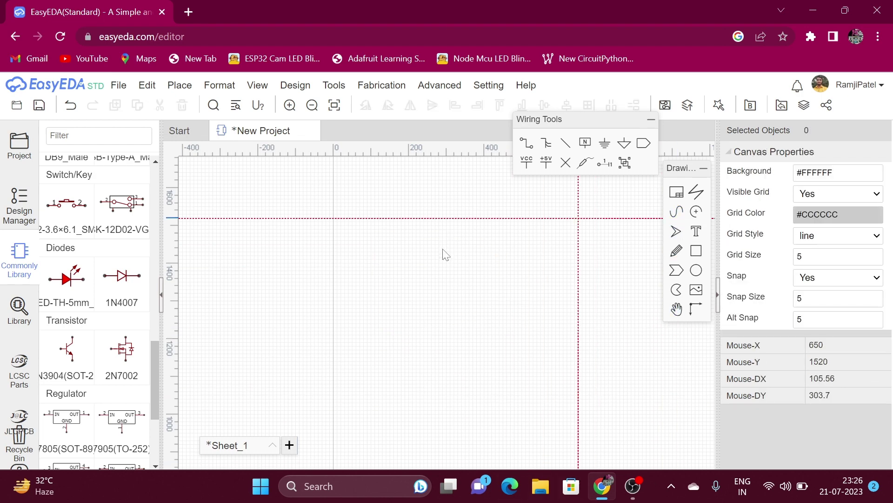
Step: Draw a winding Bezier curve of four connected sections in the middle of the canvas
click(349, 286)
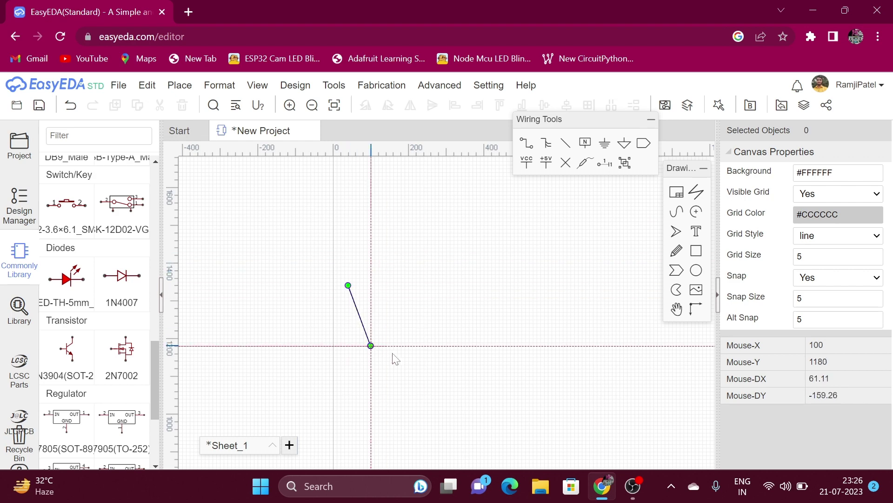
click(412, 355)
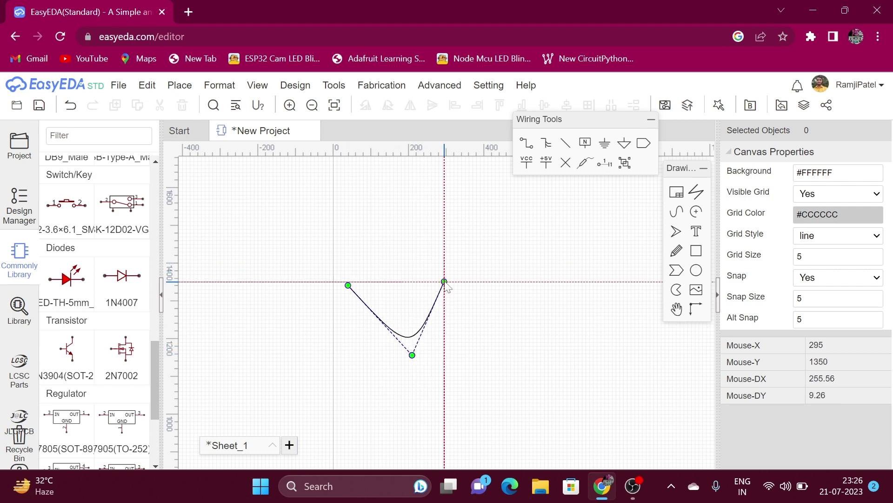
click(444, 282)
click(500, 244)
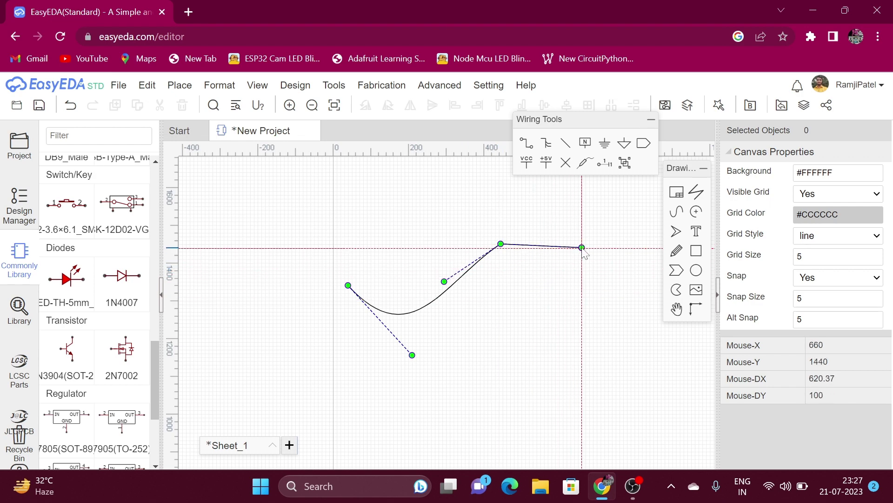
click(582, 247)
click(495, 317)
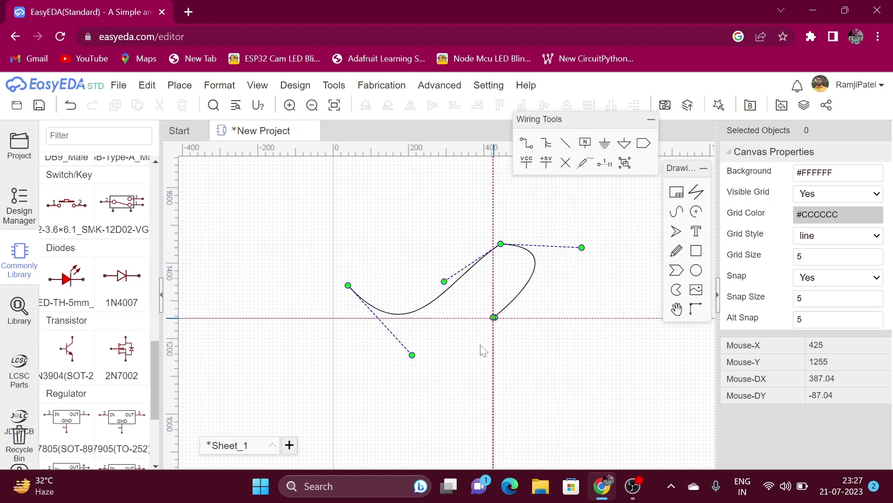
click(422, 345)
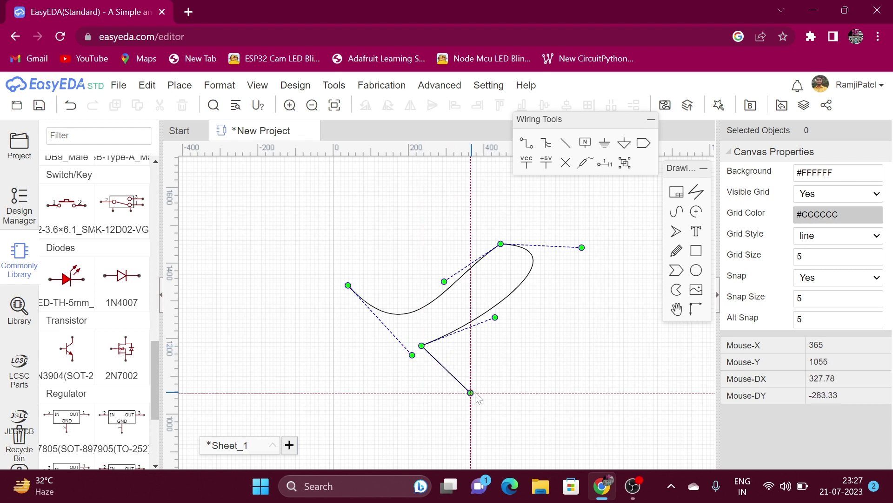
click(506, 397)
click(373, 391)
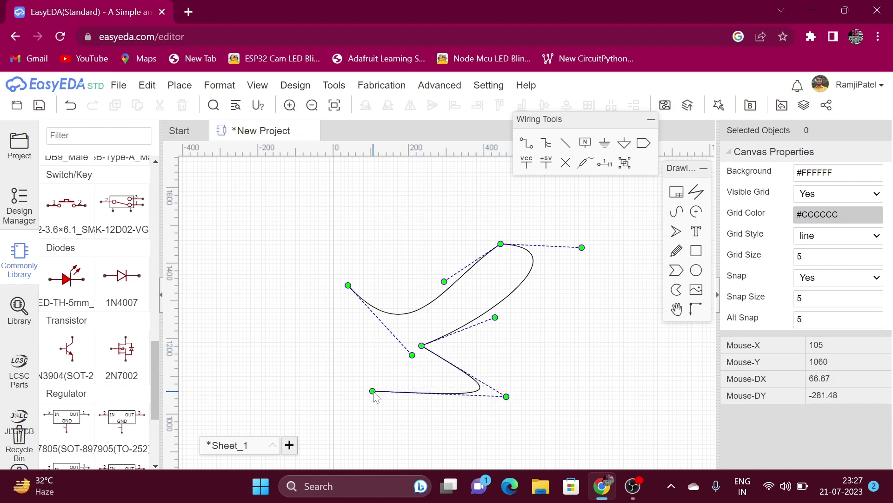
right_click(372, 391)
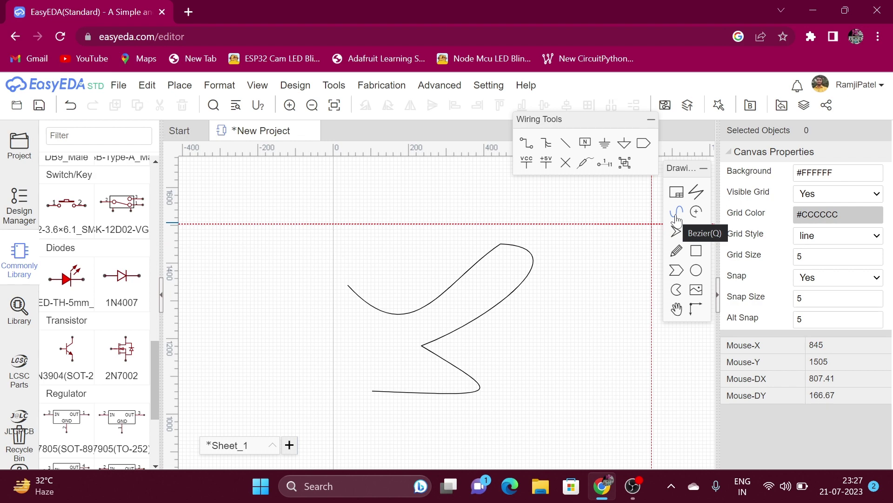
Step: Delete the Bezier curve from the canvas
click(509, 395)
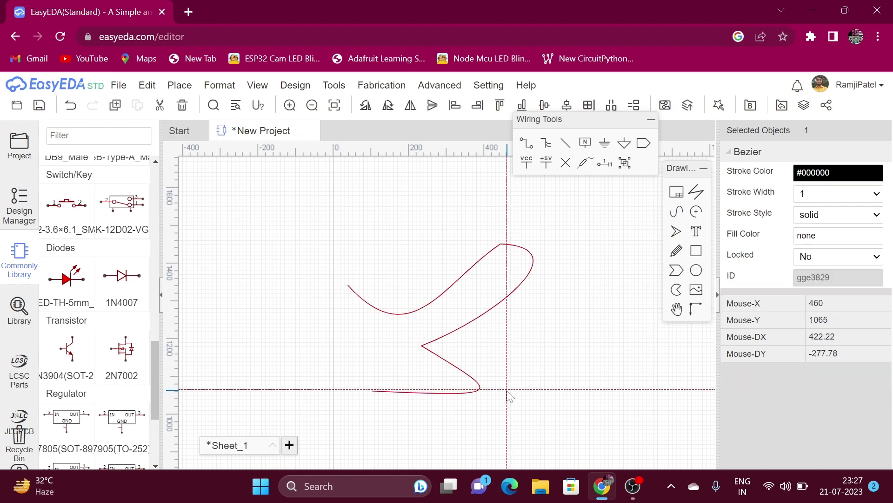
key(Delete)
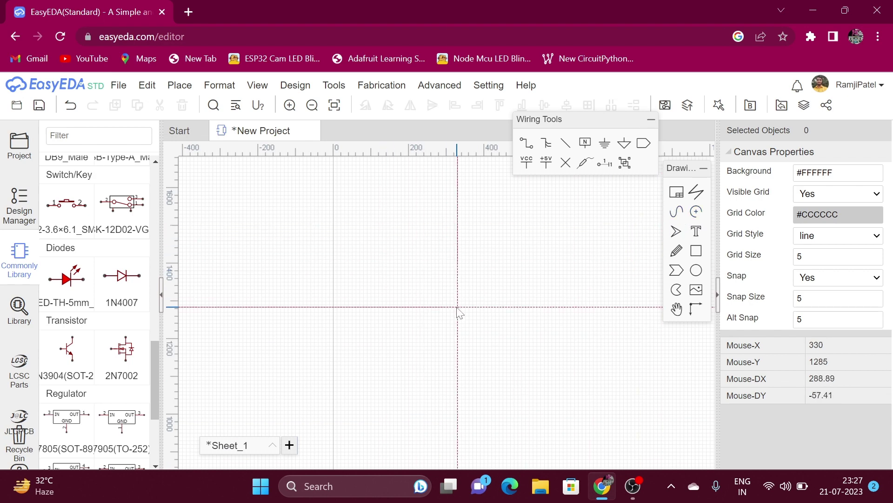
Step: Draw a circular arc about 250 units wide with its opening facing down, and delete it
click(394, 288)
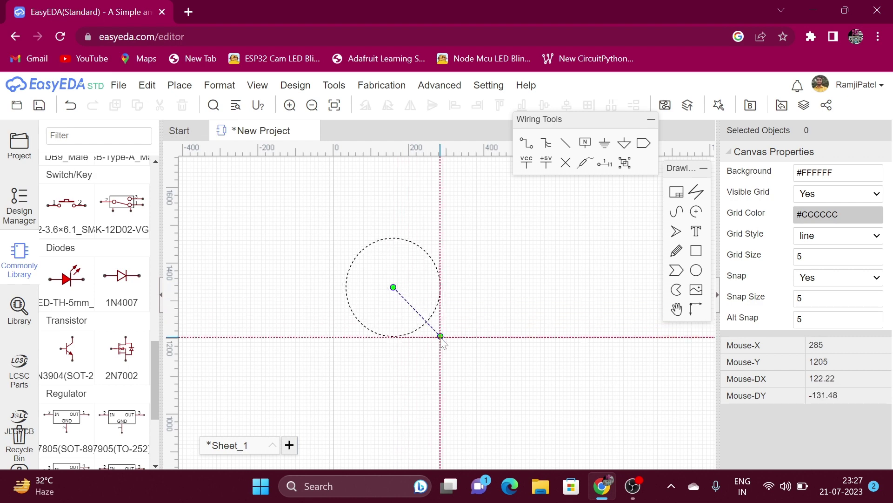
click(441, 336)
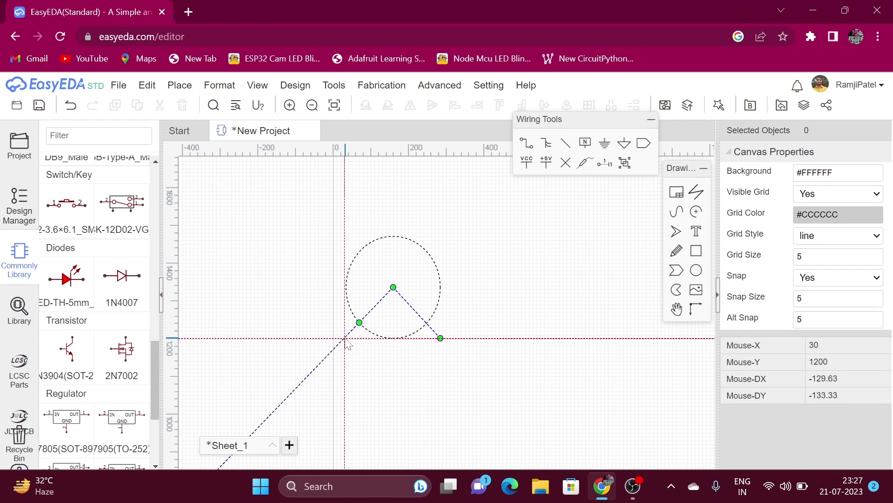
click(346, 340)
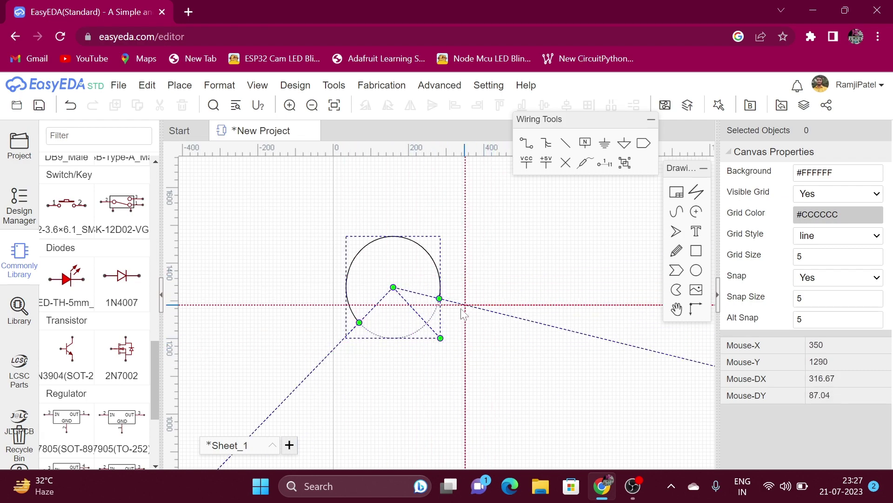
click(438, 329)
scroll(441, 332, up, 3)
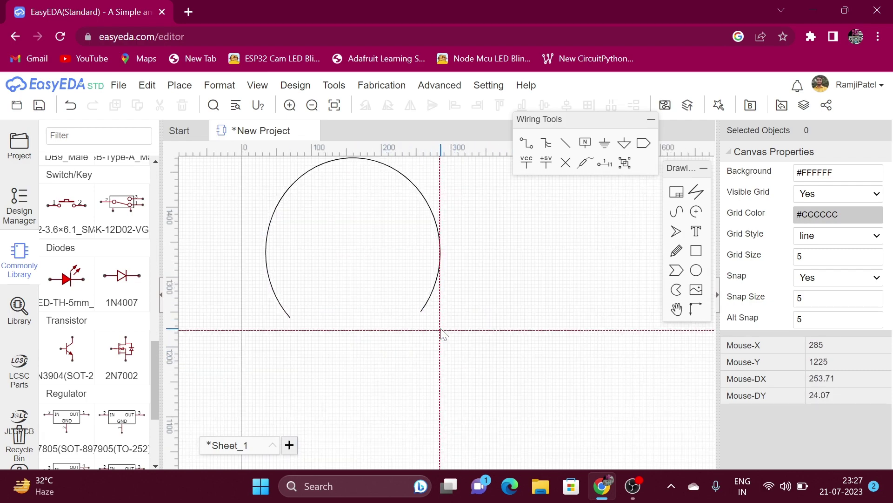
key(Up)
key(Up)
key(Up)
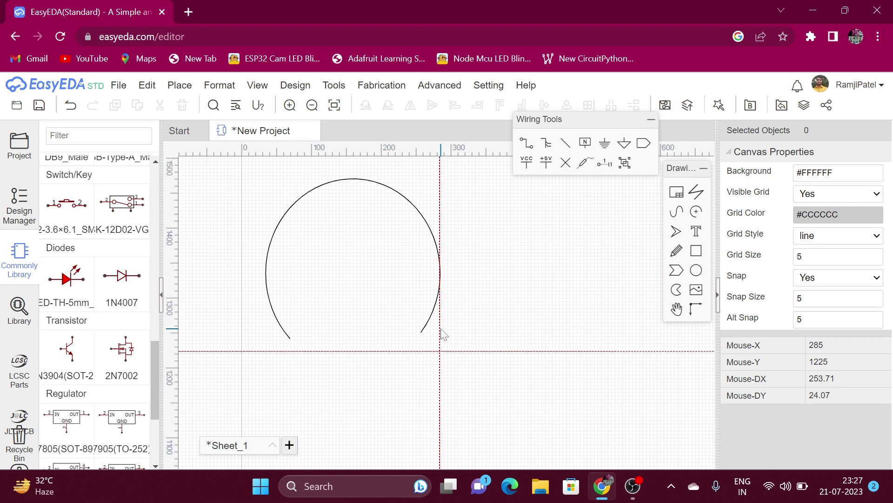
key(Left)
key(Left)
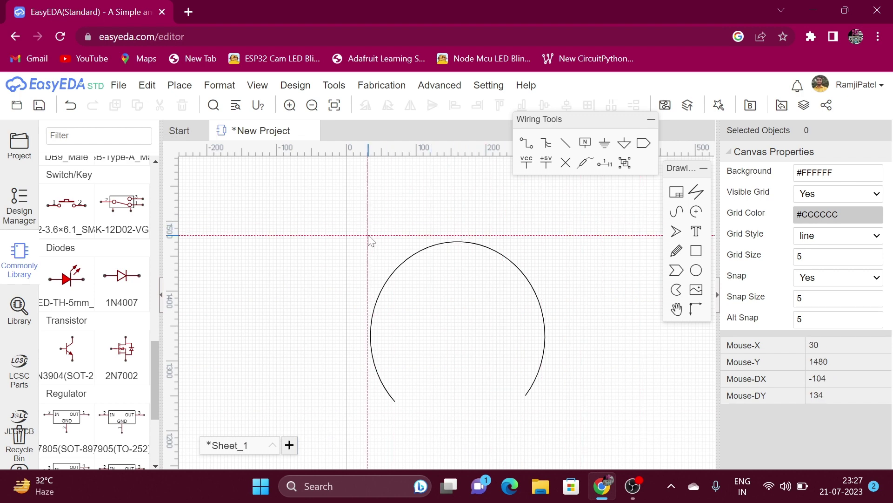
key(ctrl+a)
key(Delete)
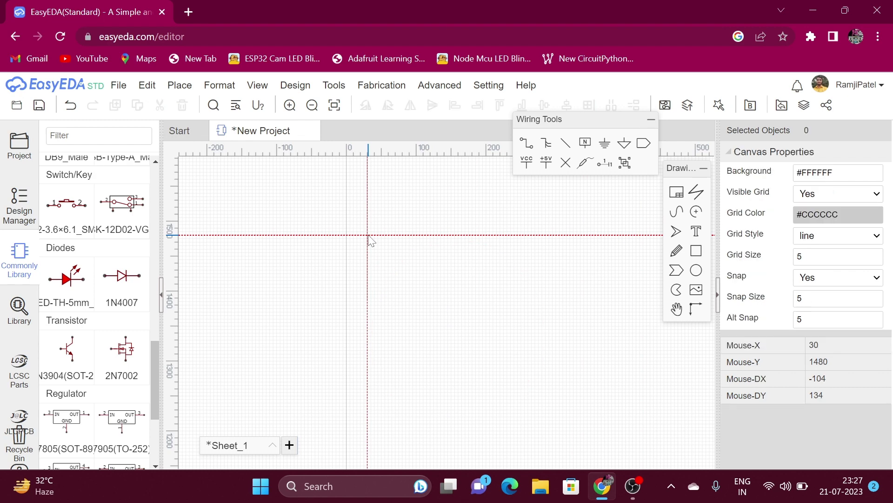
Step: Place an arrowhead pointing right on the canvas at about X 200, Y 1395
click(675, 232)
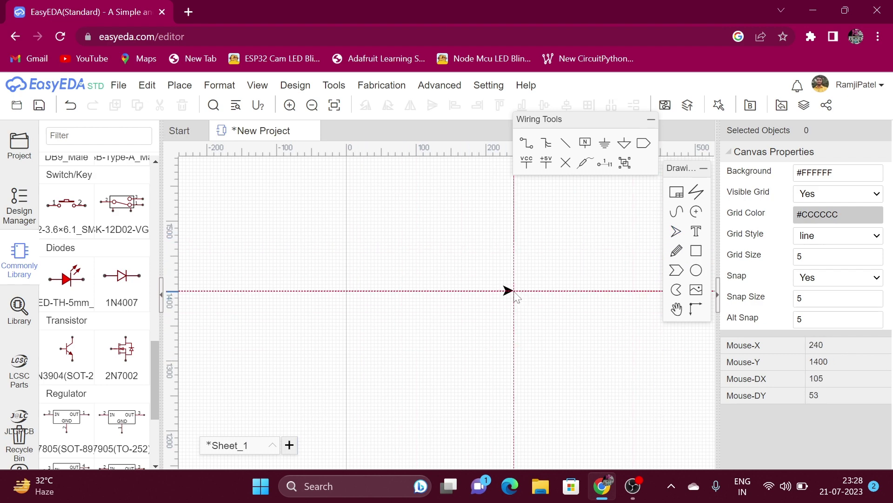
scroll(514, 296, up, 3)
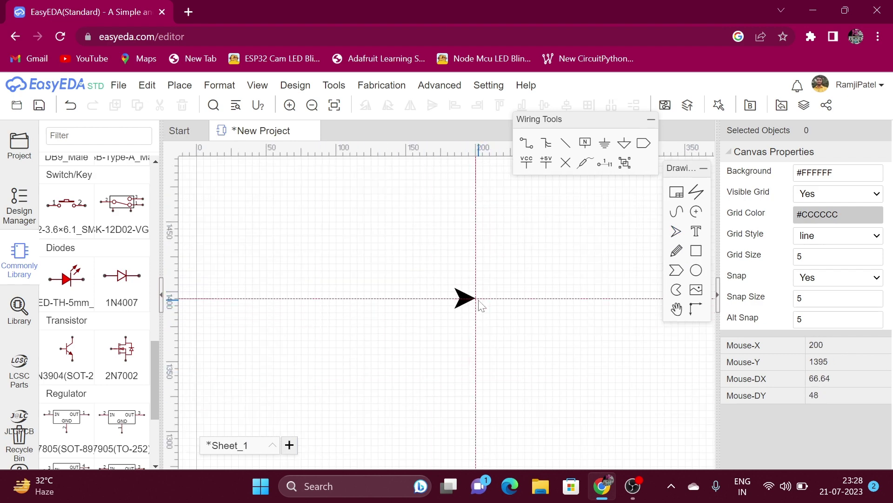
scroll(479, 302, down, 3)
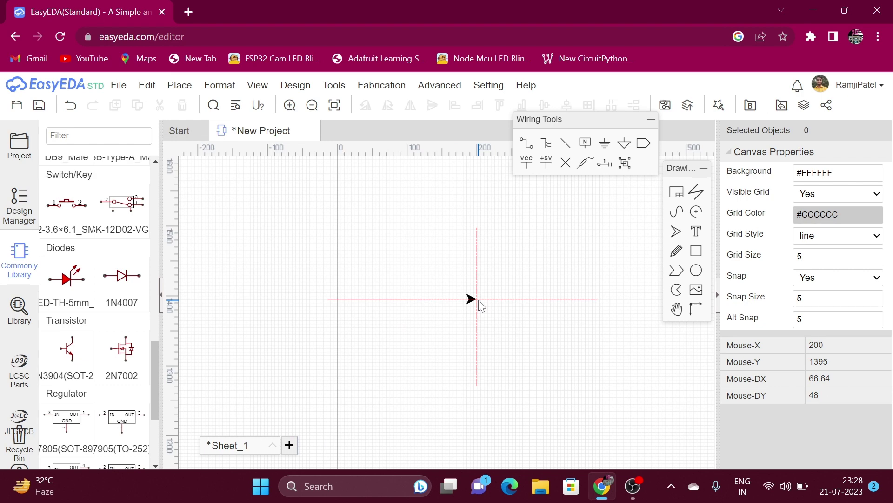
scroll(479, 302, up, 4)
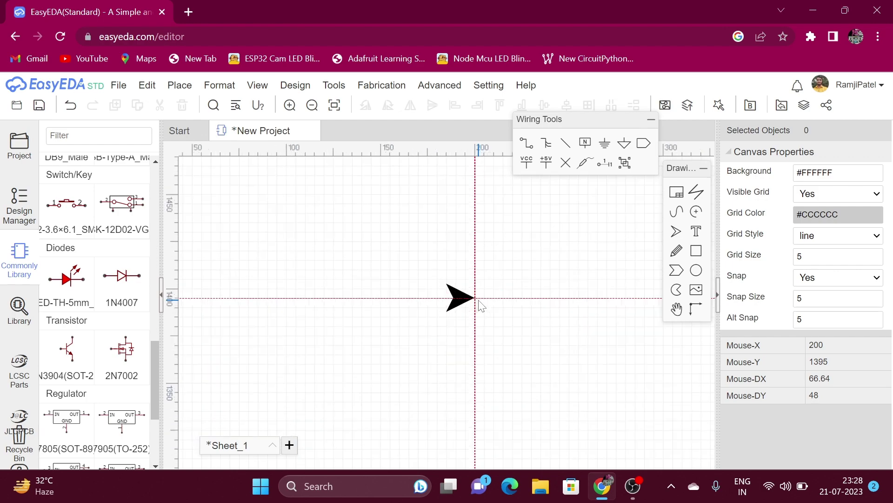
click(479, 303)
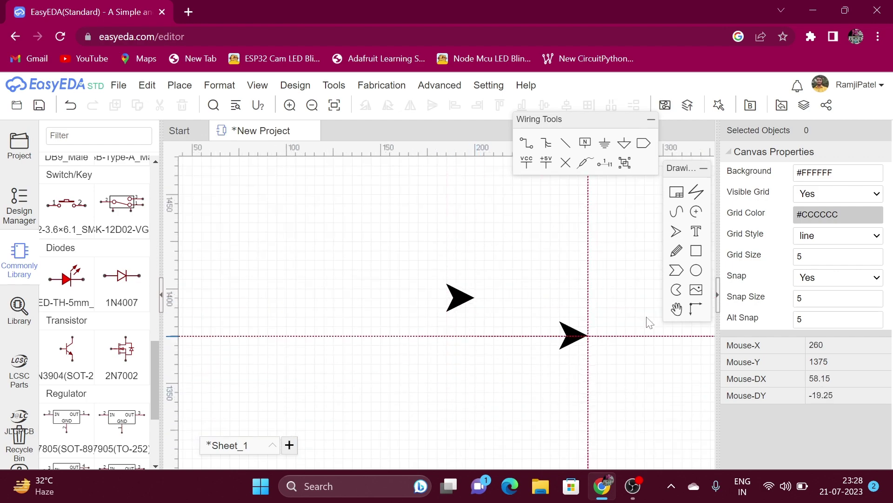
Step: Draw a horizontal line about 40 units long from the arrowhead's tail to X 150, Y 1395, and delete the whole arrow
click(677, 309)
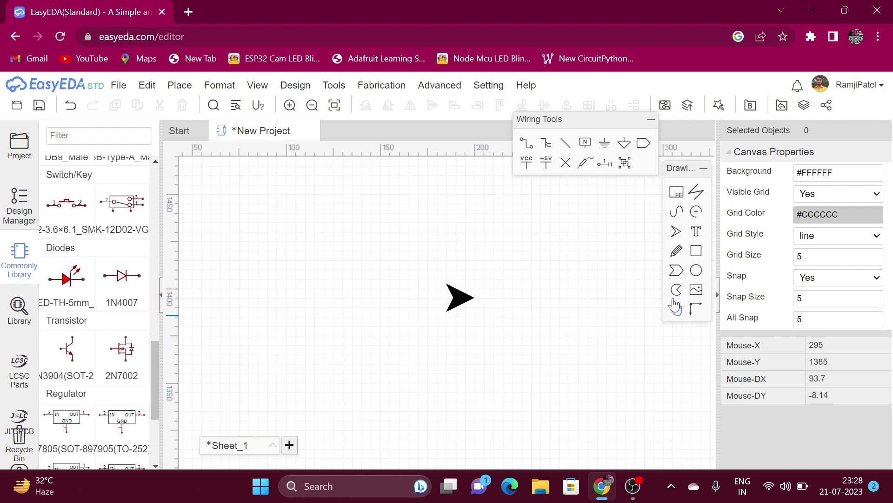
click(691, 211)
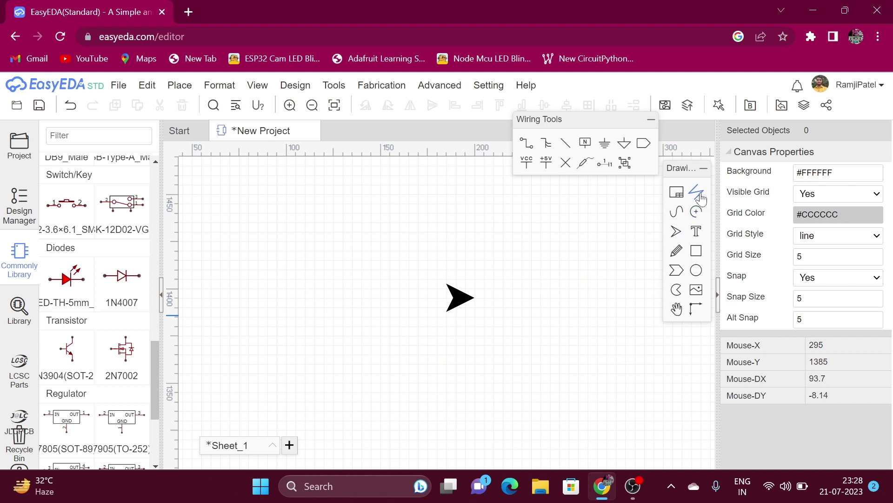
click(456, 298)
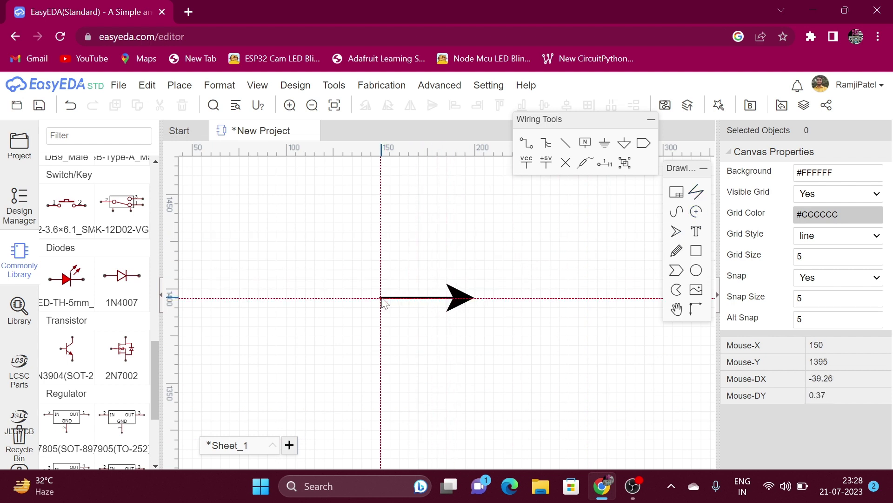
double_click(381, 297)
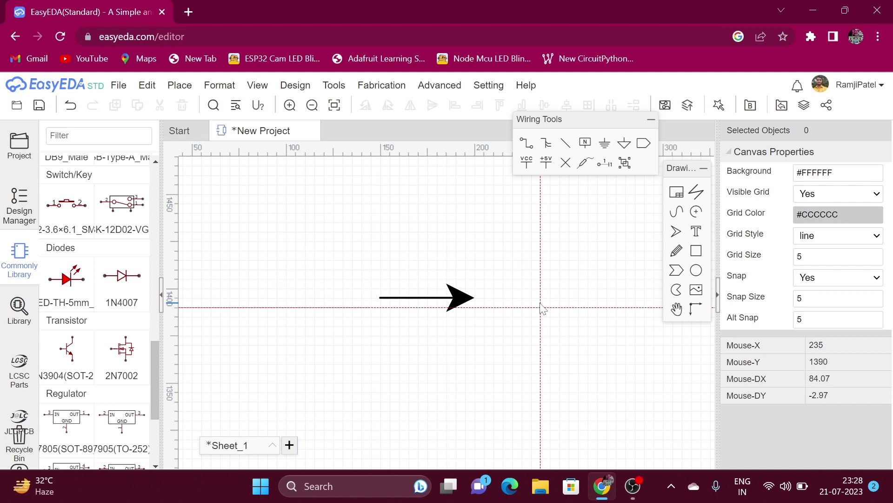
key(ctrl+a)
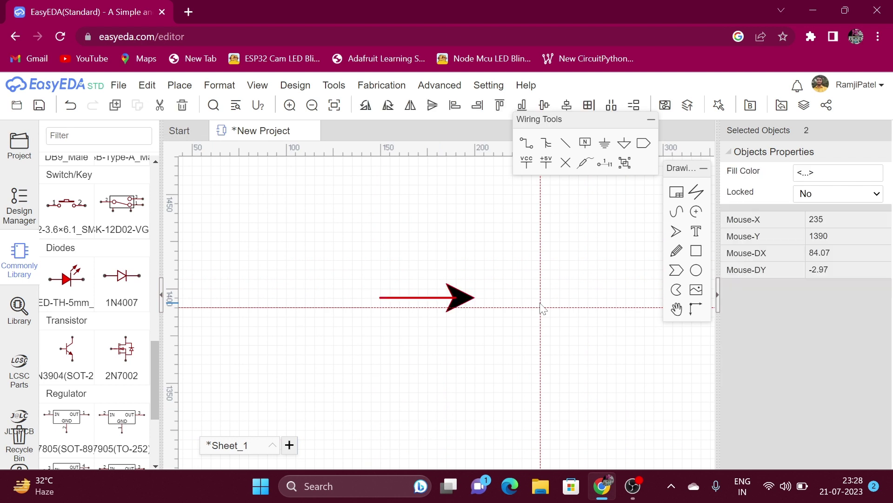
key(Delete)
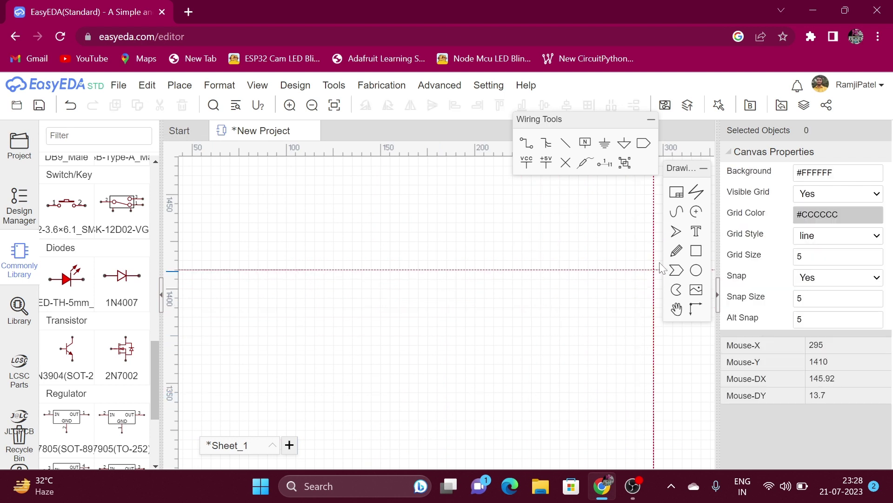
Step: Place a text label on the canvas at about X 140, Y 1400
click(696, 232)
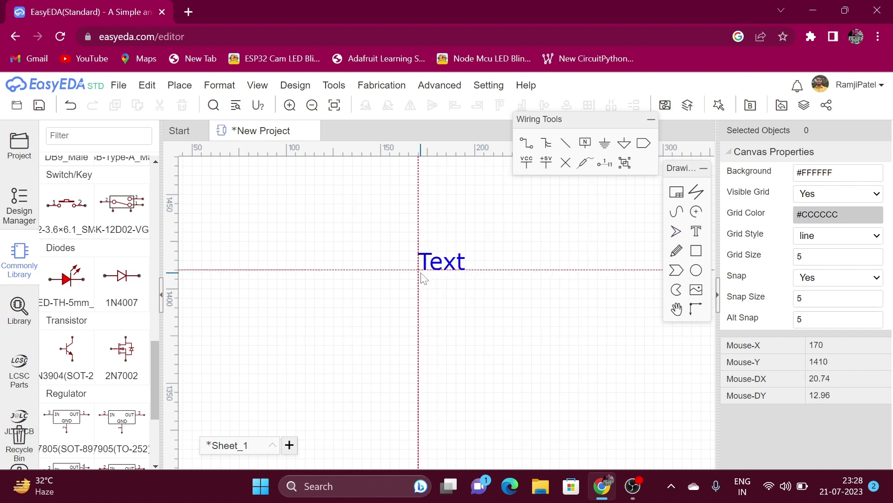
click(362, 289)
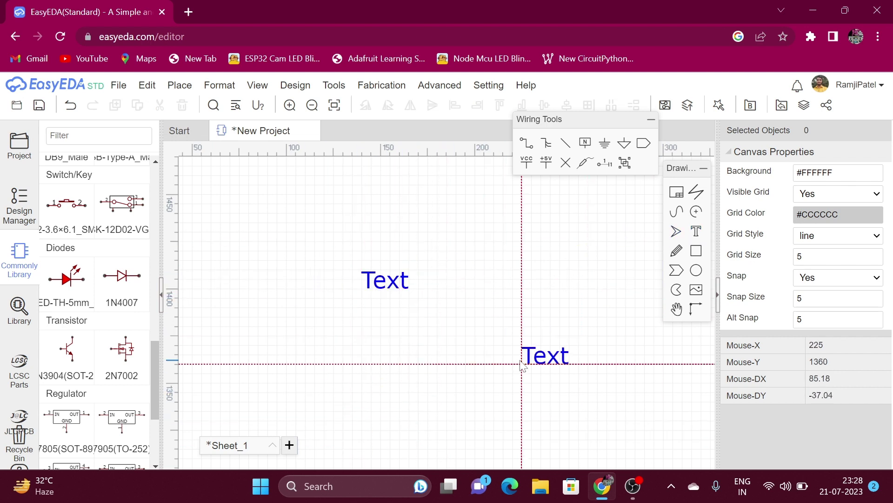
key(Escape)
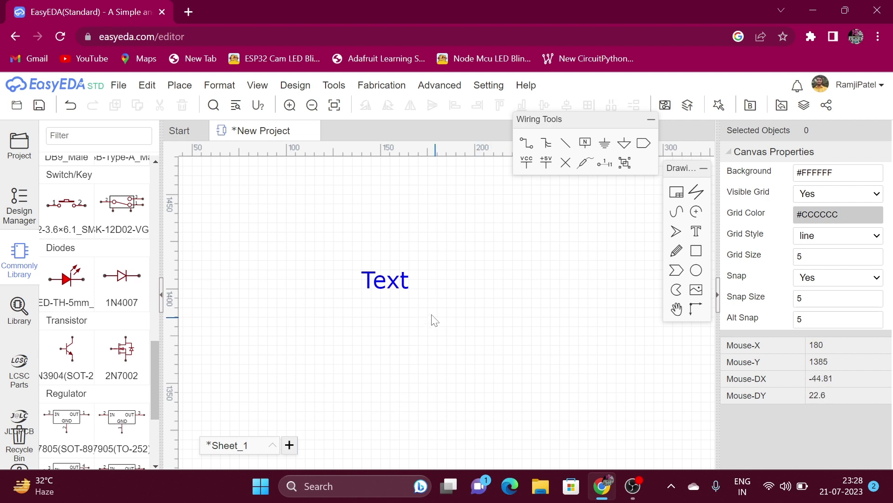
Step: Move the text label about 25 units to the right and change its wording to "Circuit"
double_click(393, 280)
click(429, 288)
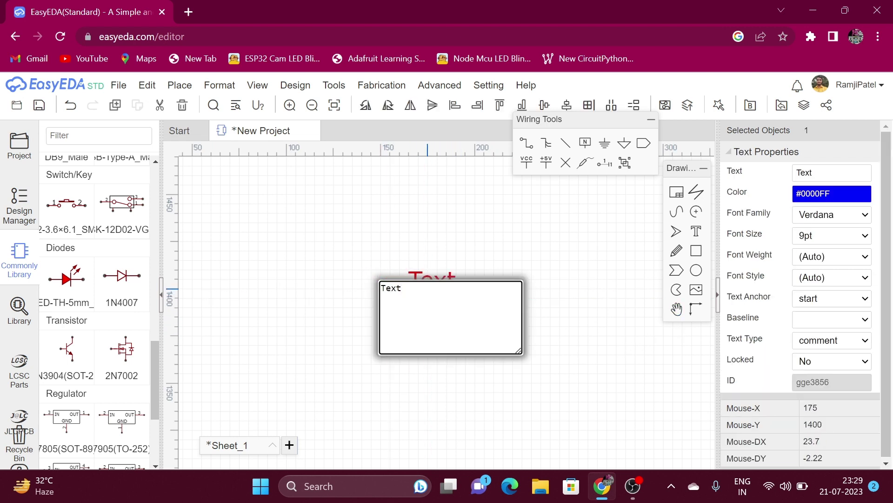
key(BackSpace)
key(BackSpace)
key(BackSpace)
key(BackSpace)
text(Circuit)
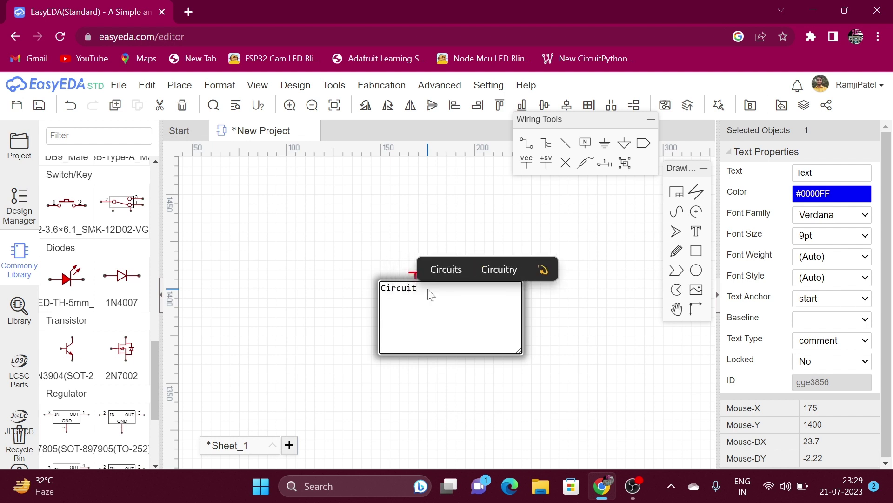
key(Return)
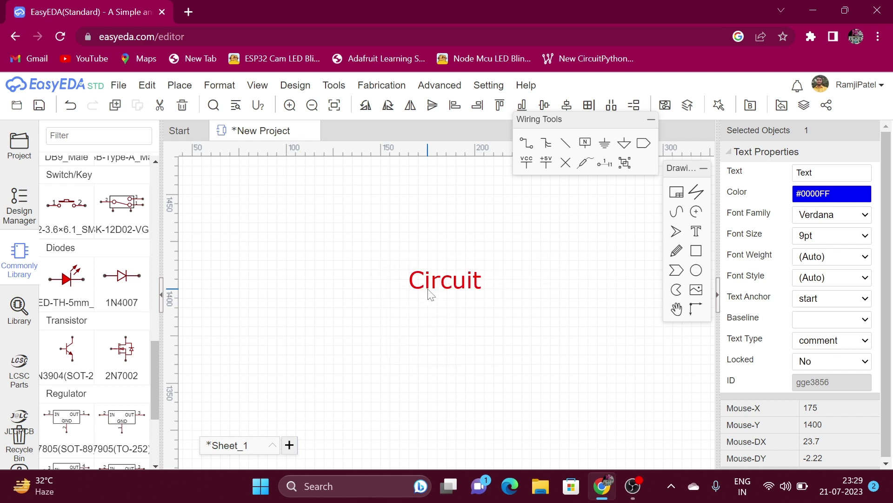
Step: Move the "Circuit" label about 30 units down and delete it from the canvas
drag(430, 294, 429, 351)
click(424, 248)
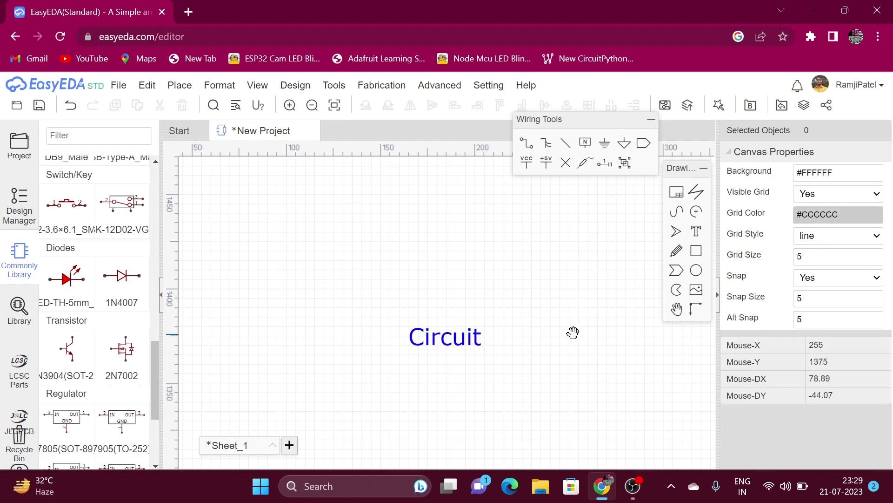
key(ctrl+a)
key(Delete)
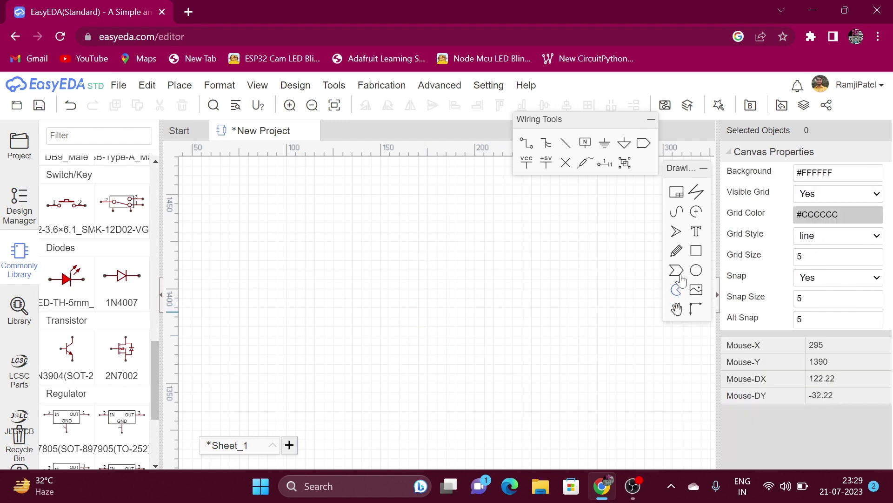
Step: Draw a looping freehand line across the middle of the canvas with Freedraw, and delete it
click(675, 252)
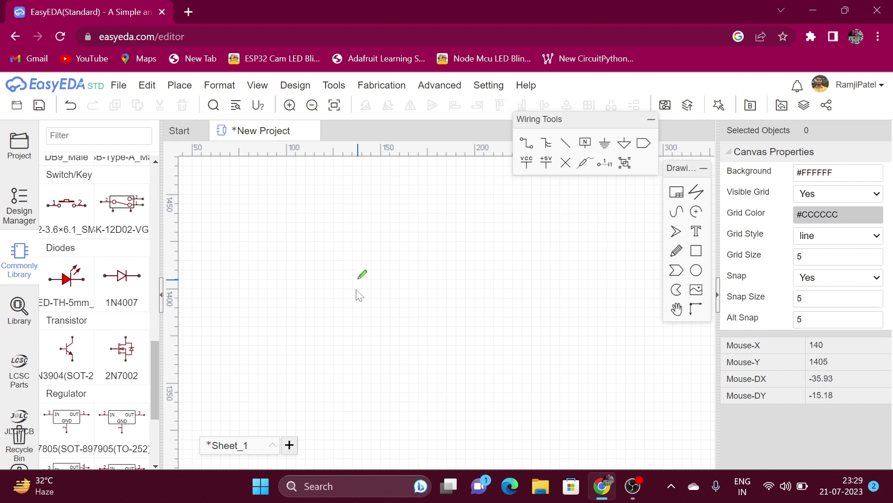
mouse_move(332, 219)
mouse_down()
mouse_move(305, 245)
mouse_move(370, 263)
mouse_up()
mouse_move(405, 322)
mouse_down()
mouse_move(528, 240)
mouse_move(478, 411)
mouse_move(436, 360)
mouse_move(536, 335)
mouse_up()
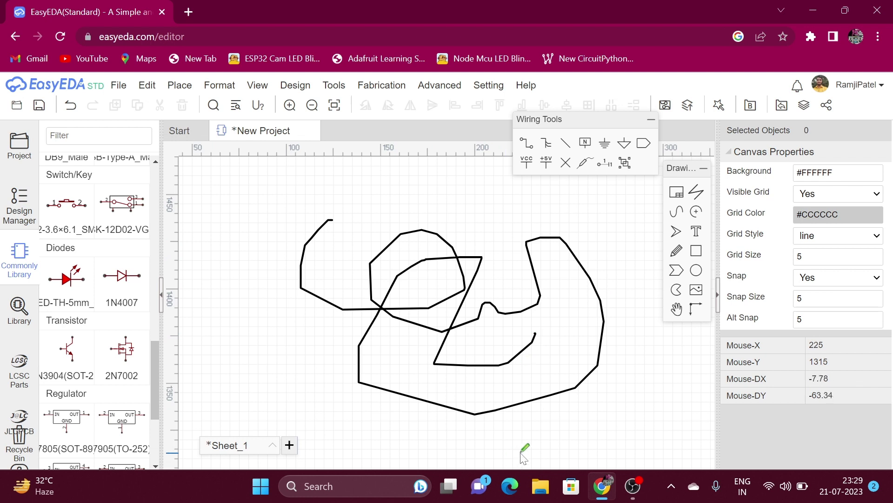
click(569, 388)
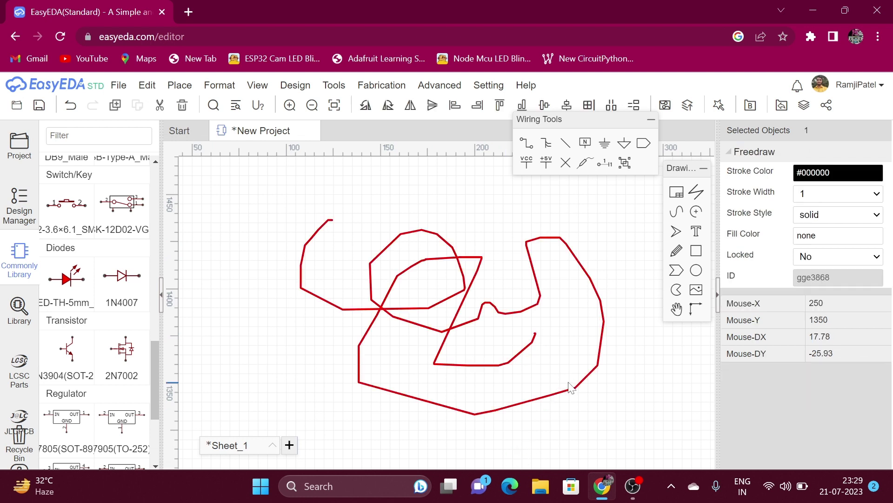
key(Delete)
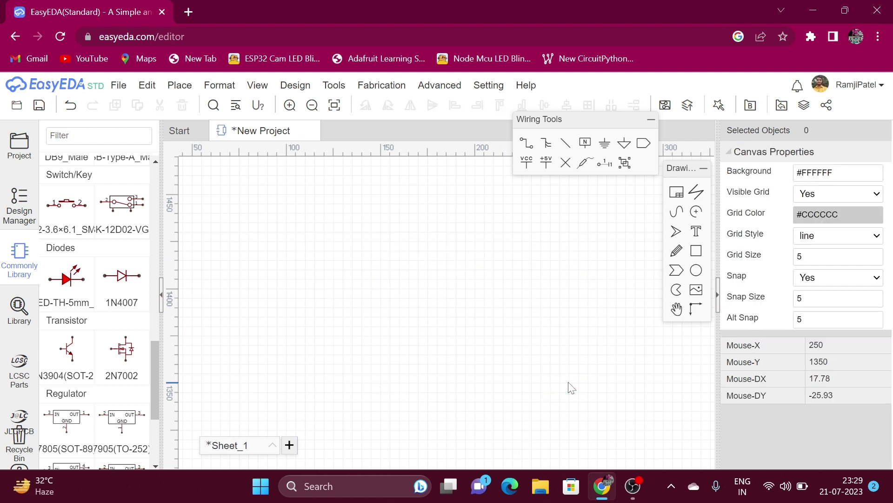
Step: Draw a rectangle about 85 by 80 units with its upper-left corner at X 120, Y 1425, and delete it
click(696, 254)
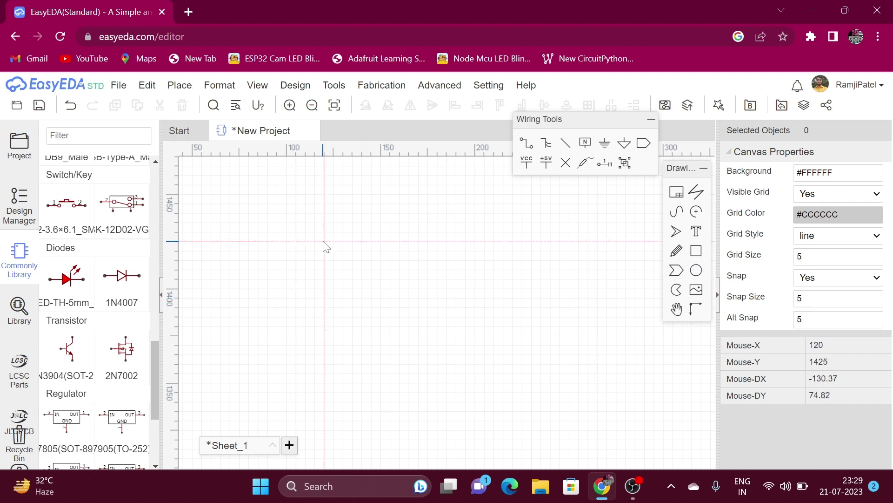
drag(324, 242, 484, 393)
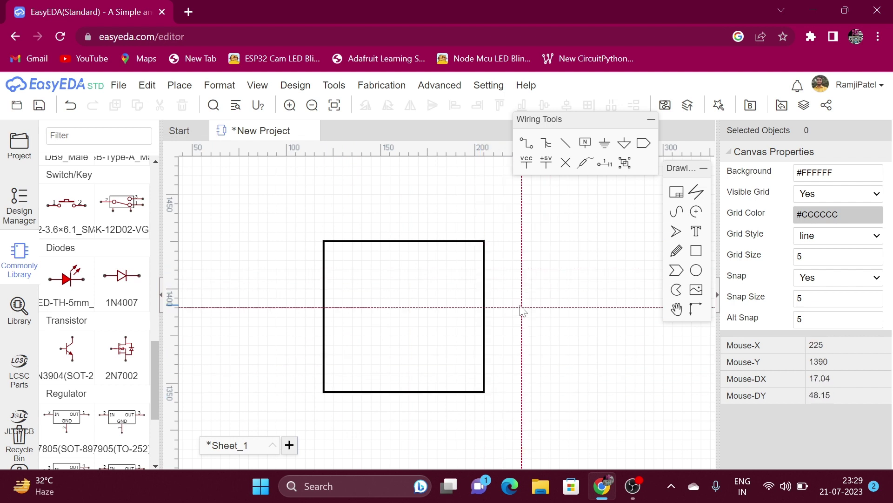
key(Escape)
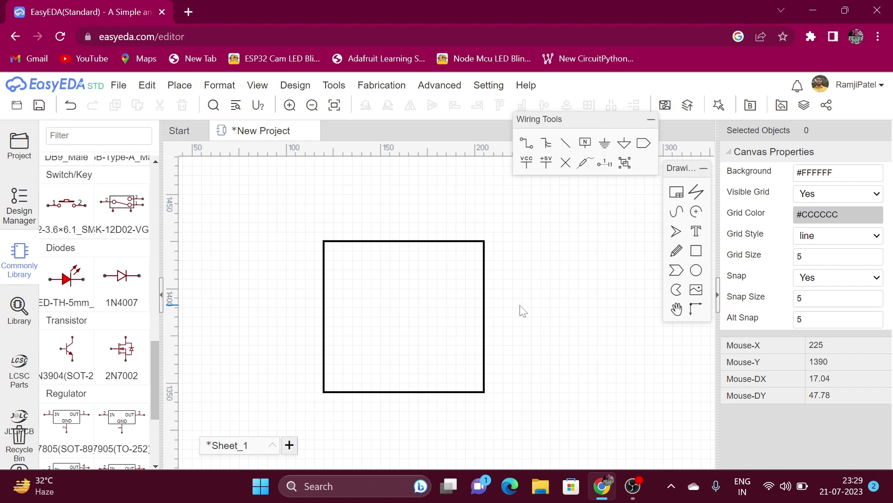
scroll(523, 311, up, 2)
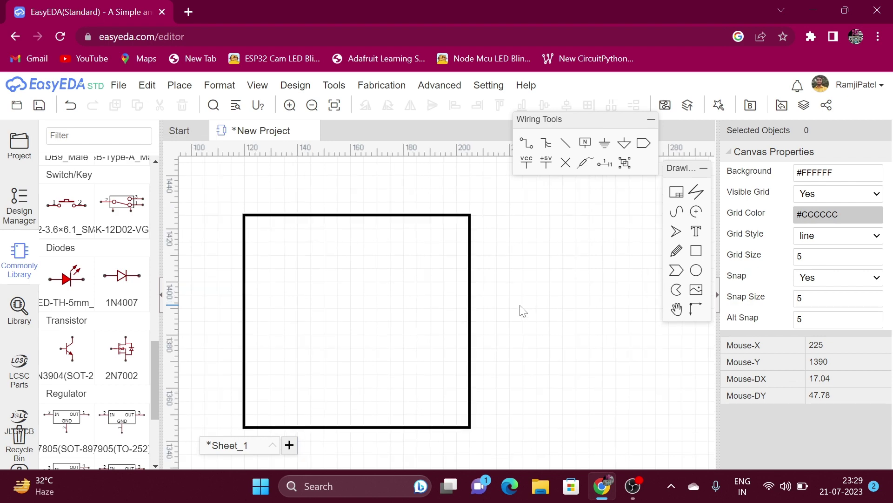
right_click(521, 310)
key(ctrl+a)
key(Delete)
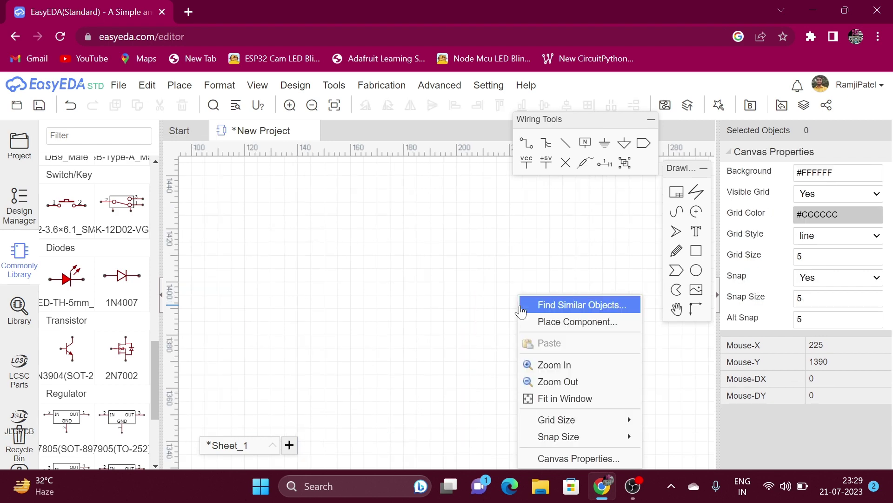
click(550, 238)
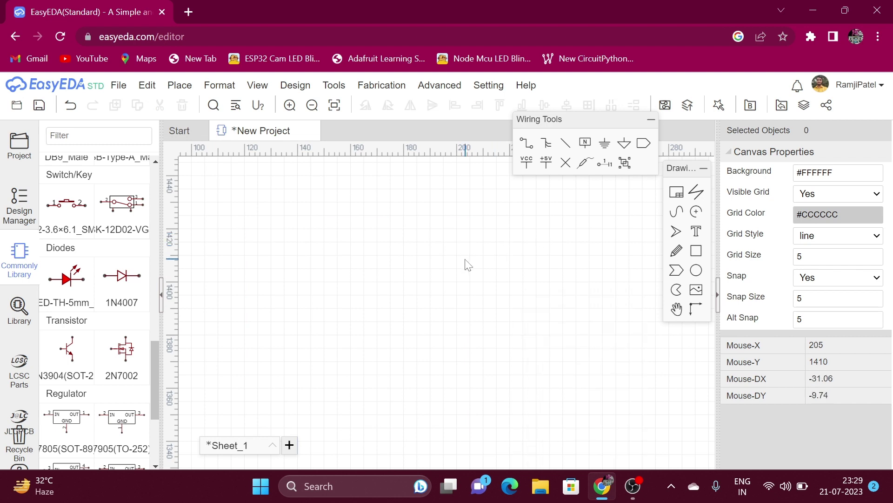
Step: Draw a closed six-vertex polygon with an inward notch at X 155, Y 1400, and delete it
click(676, 272)
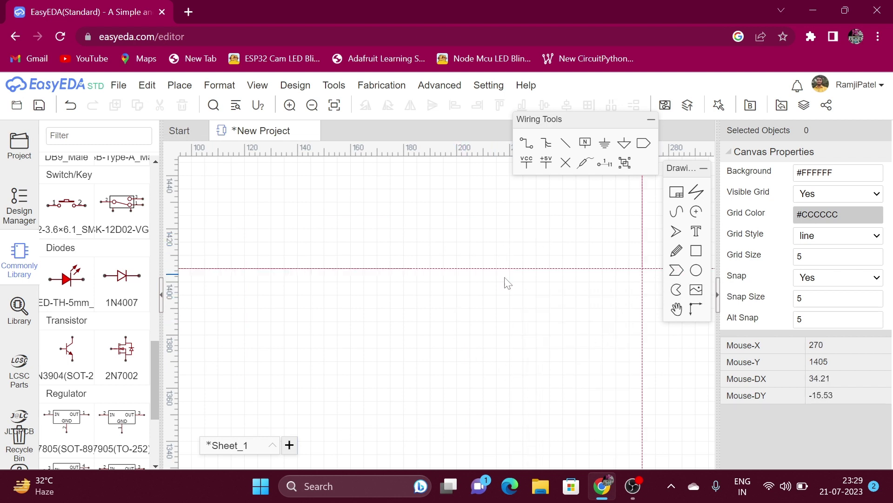
click(257, 294)
click(350, 374)
click(417, 307)
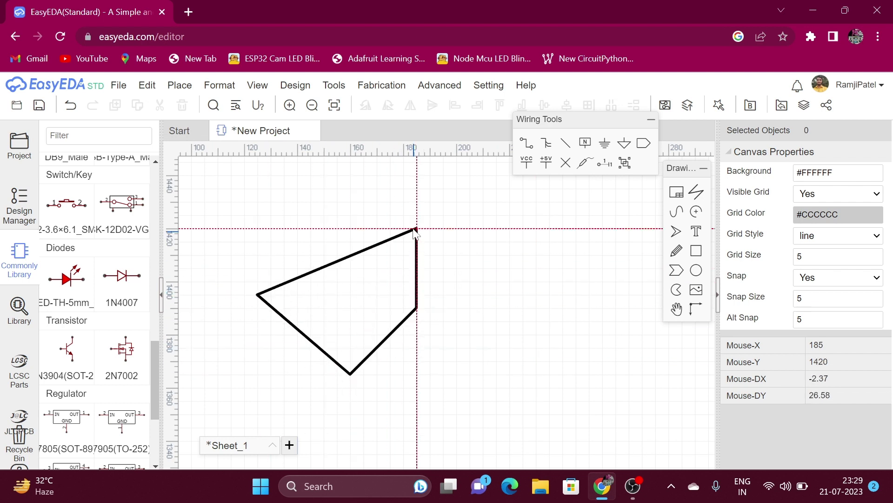
click(416, 228)
click(311, 228)
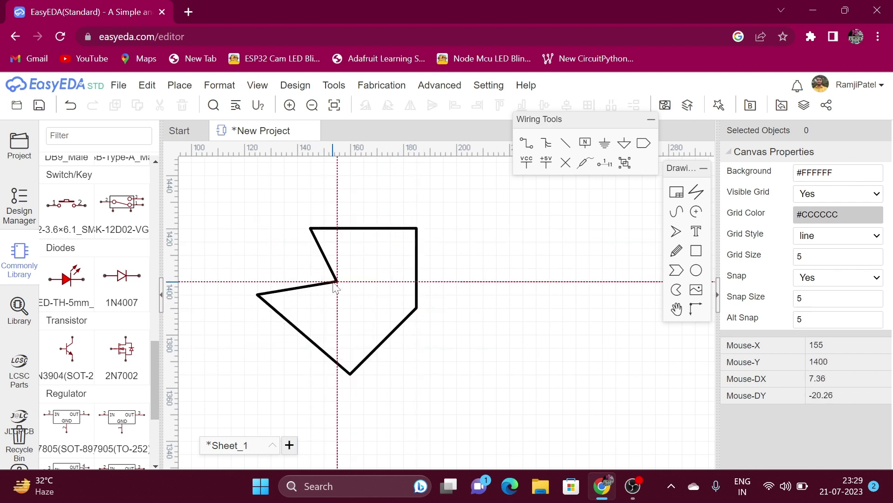
click(336, 282)
right_click(328, 373)
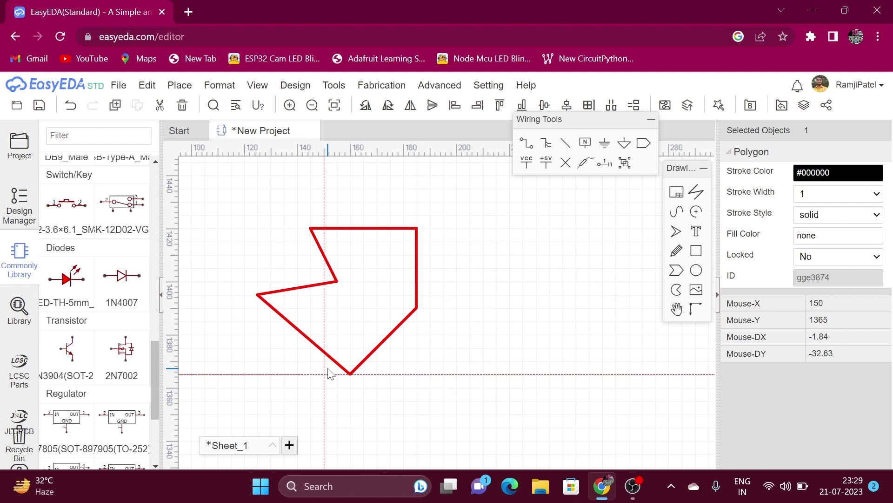
key(Delete)
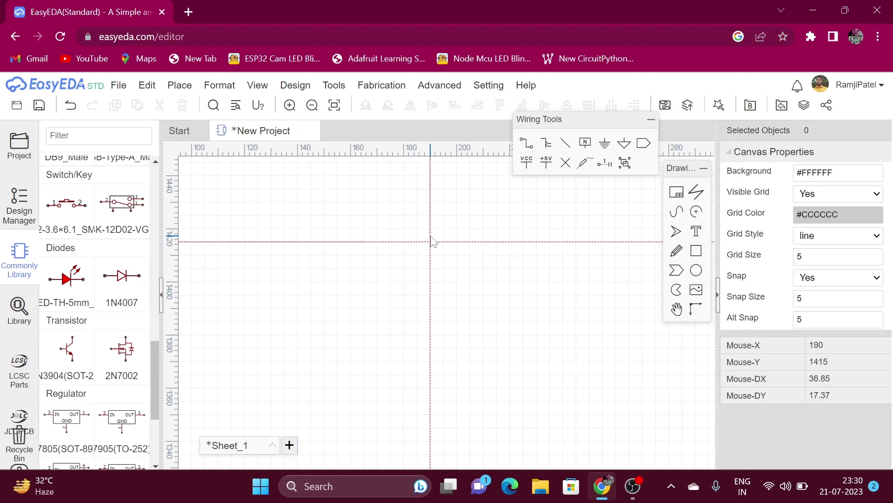
Step: Draw an ellipse with an X radius of about 25 and a Y radius of about 27.5 units, and delete it
scroll(431, 284, up, 3)
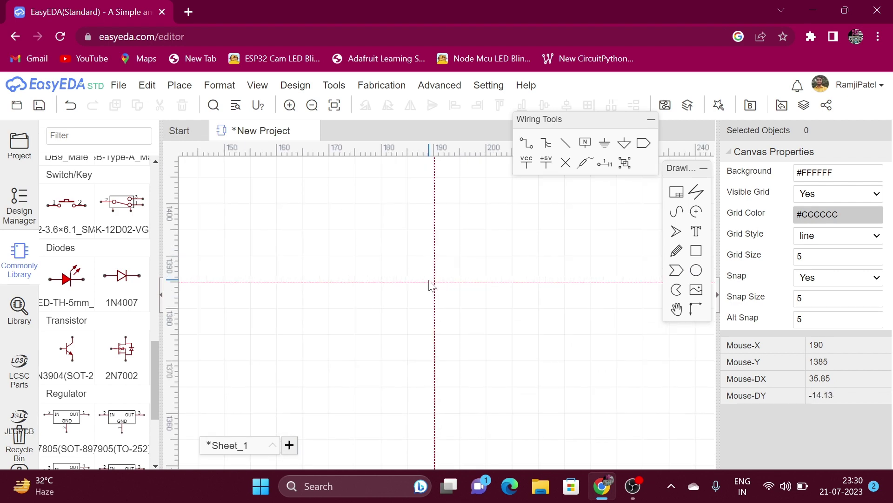
scroll(433, 307, down, 3)
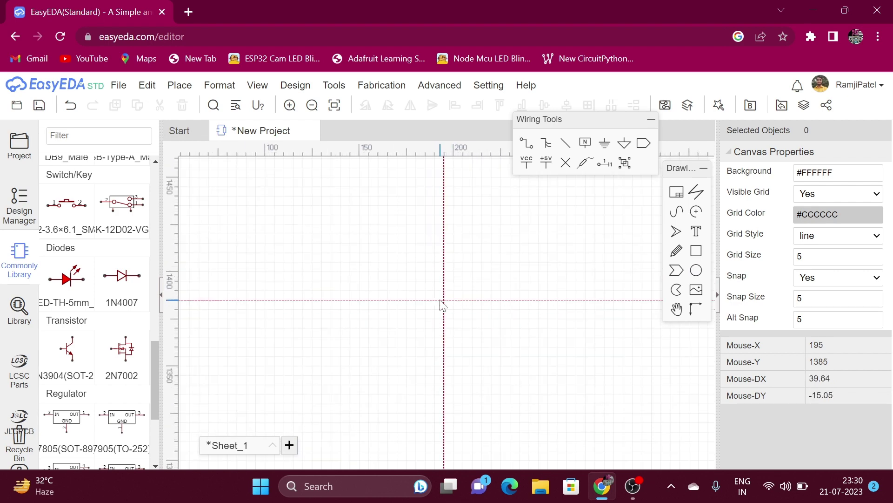
click(440, 301)
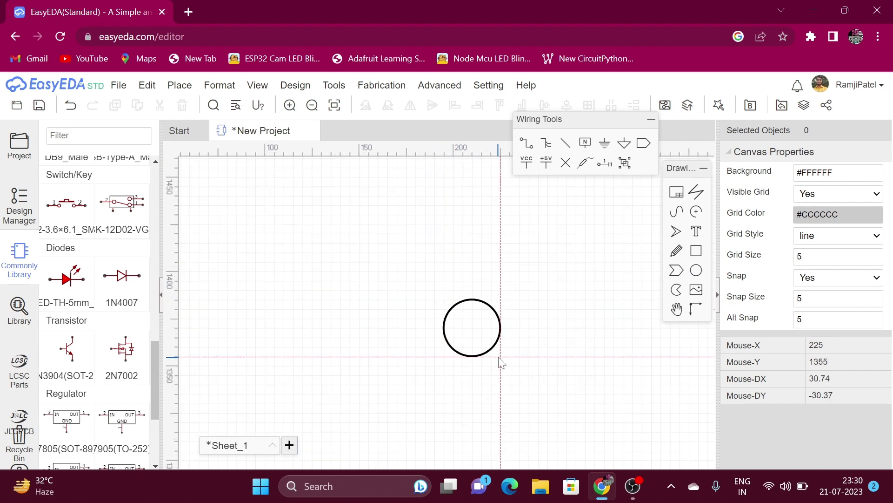
click(541, 389)
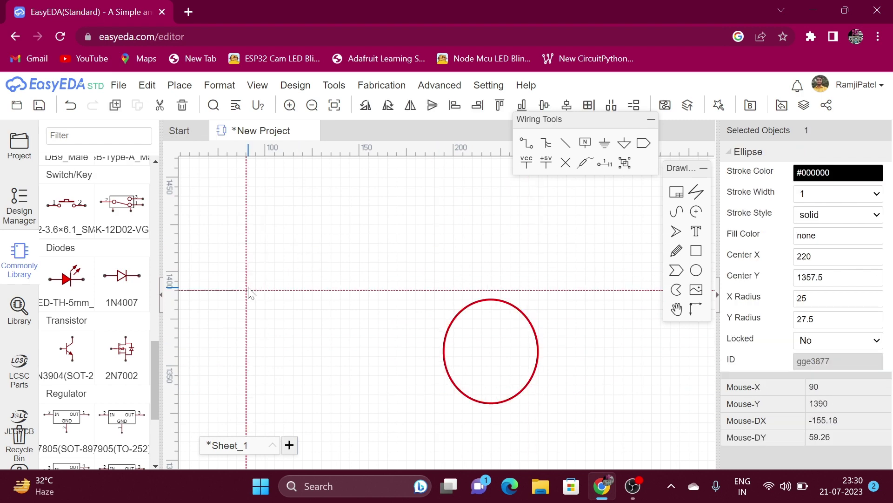
key(Delete)
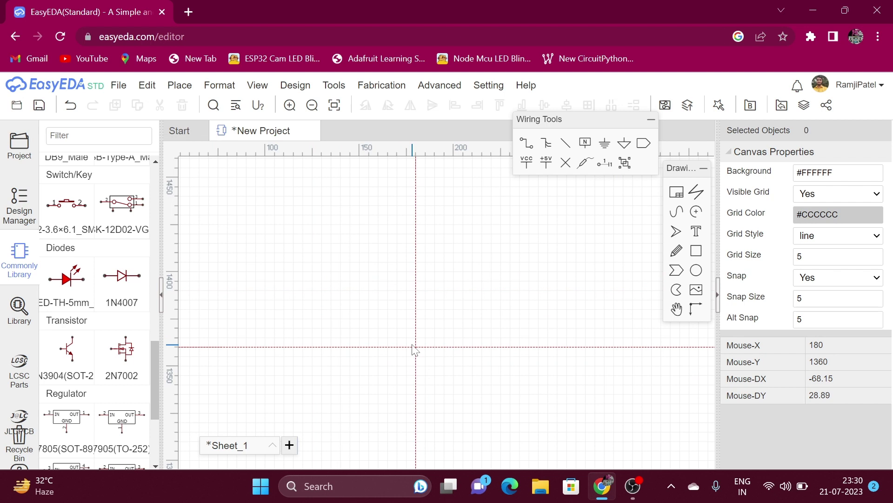
Step: Draw a pie with a radius of about 60 units centred near X 170, Y 1395, with a wedge open at its lower left, and delete it
click(396, 281)
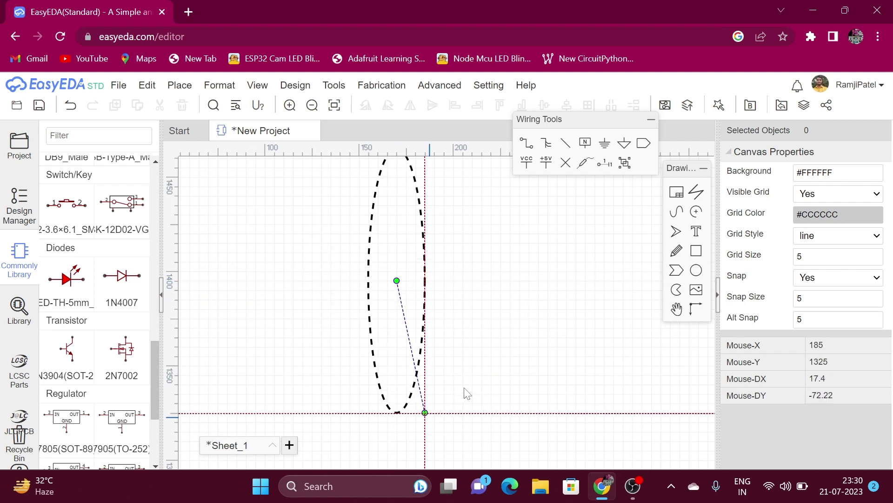
click(510, 393)
click(321, 301)
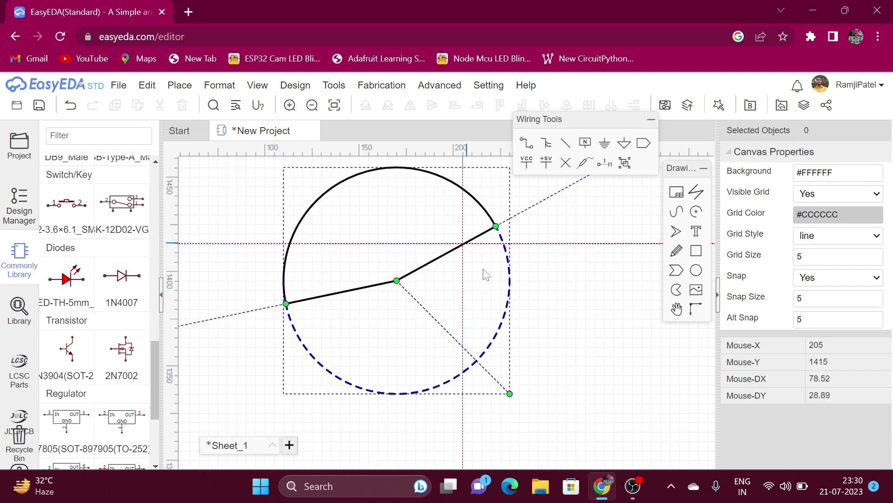
click(370, 367)
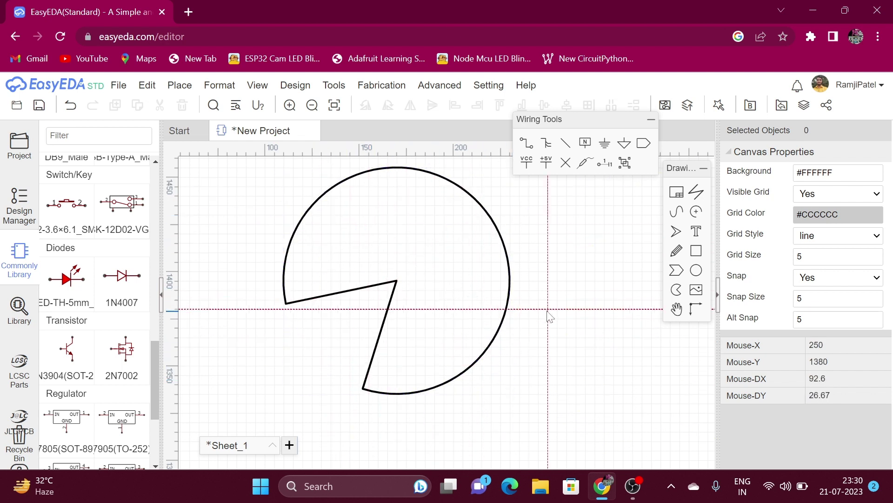
click(678, 310)
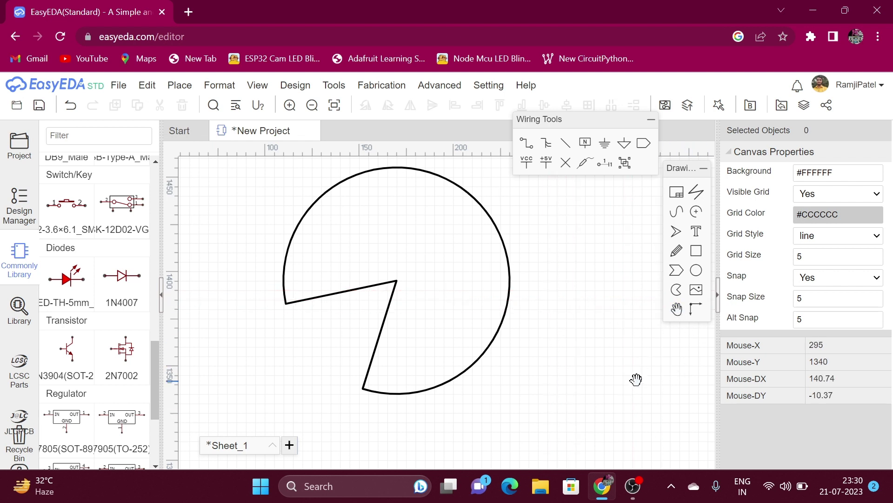
key(ctrl+a)
key(Delete)
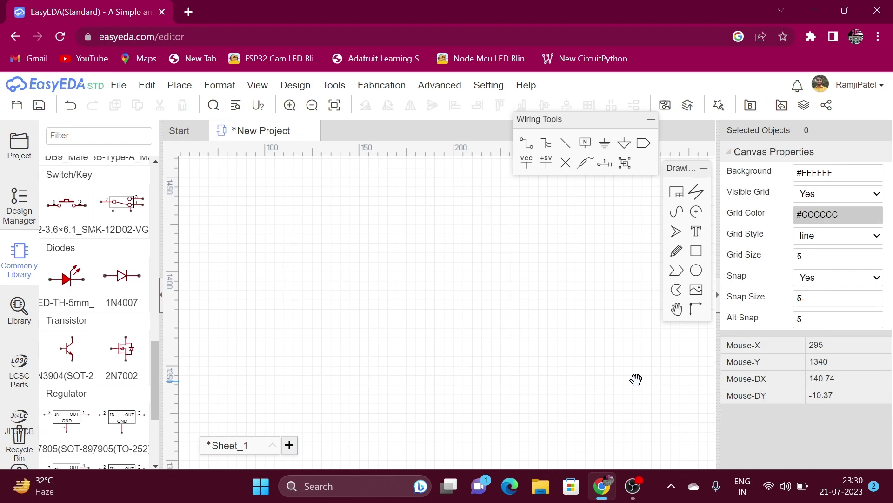
Step: Start inserting an image, browse the local image files on the Desktop, and cancel the insertion
click(697, 291)
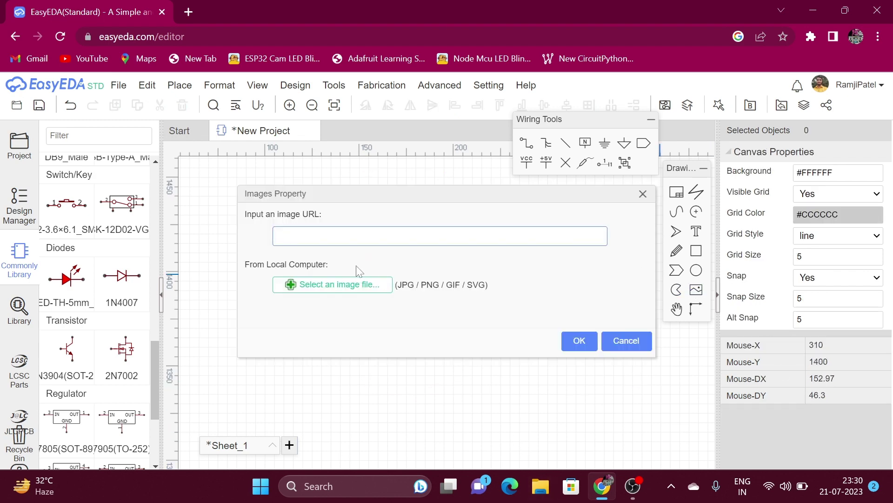
click(336, 286)
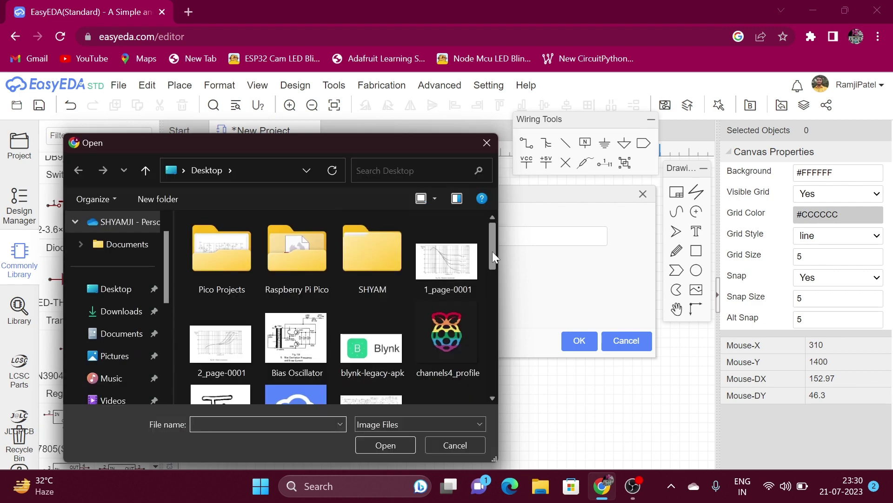
drag(492, 255, 507, 271)
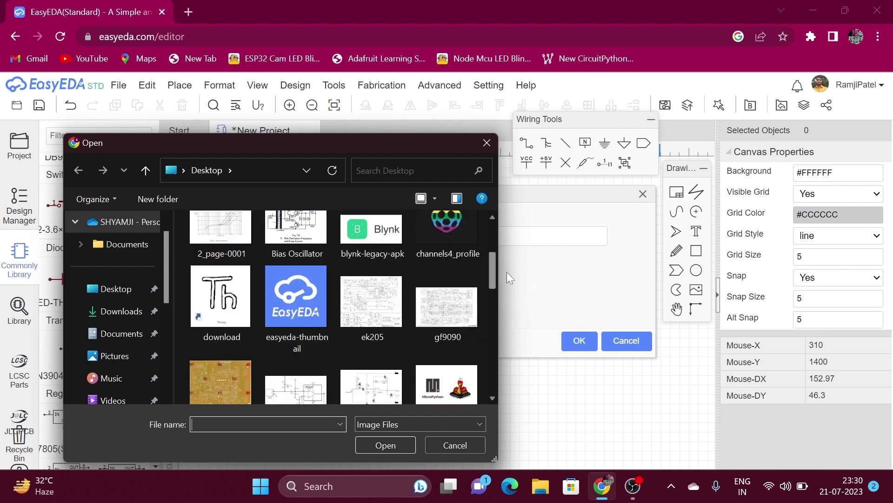
click(461, 448)
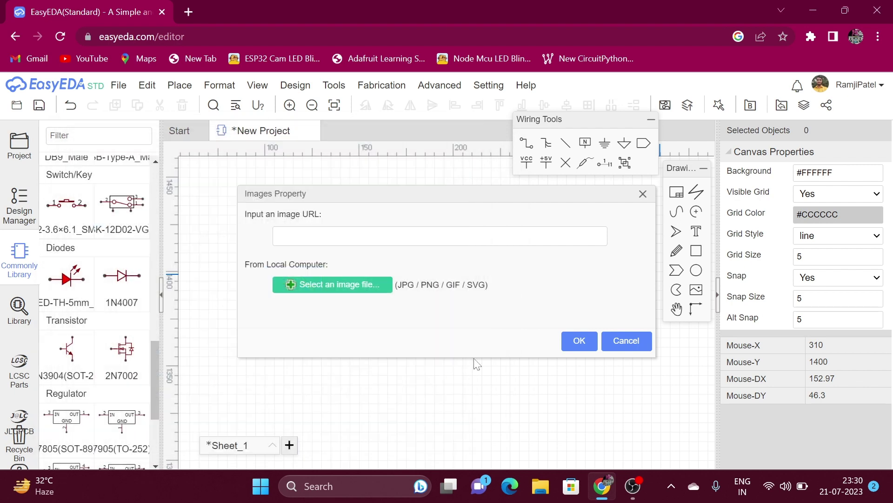
click(633, 345)
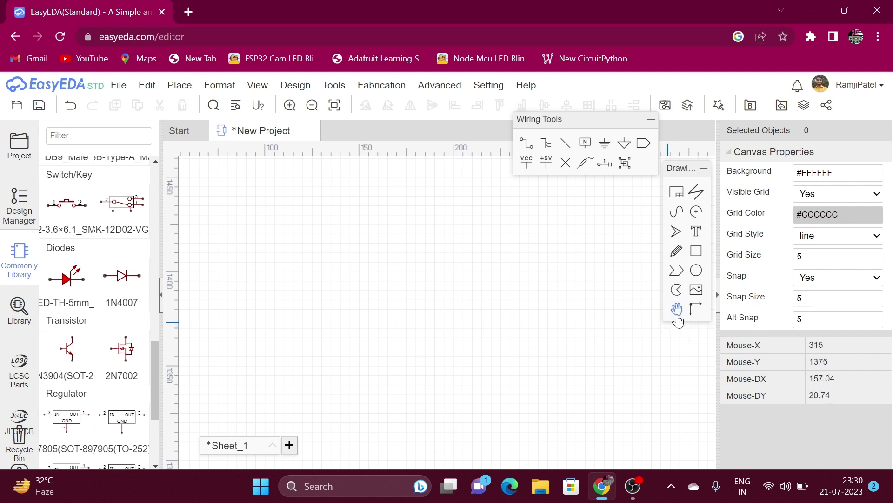
Step: Place one LED-TH-5mm_R from the Diodes library group at about X 190, Y 1380
click(68, 282)
click(434, 308)
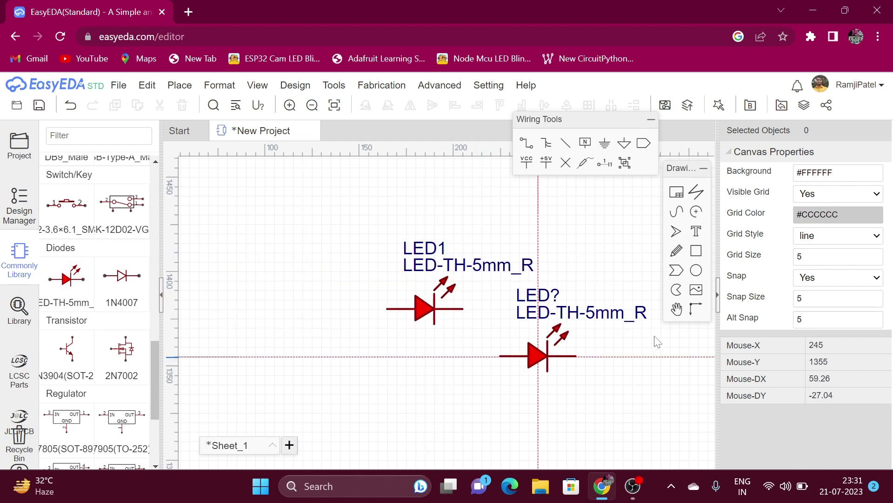
key(Escape)
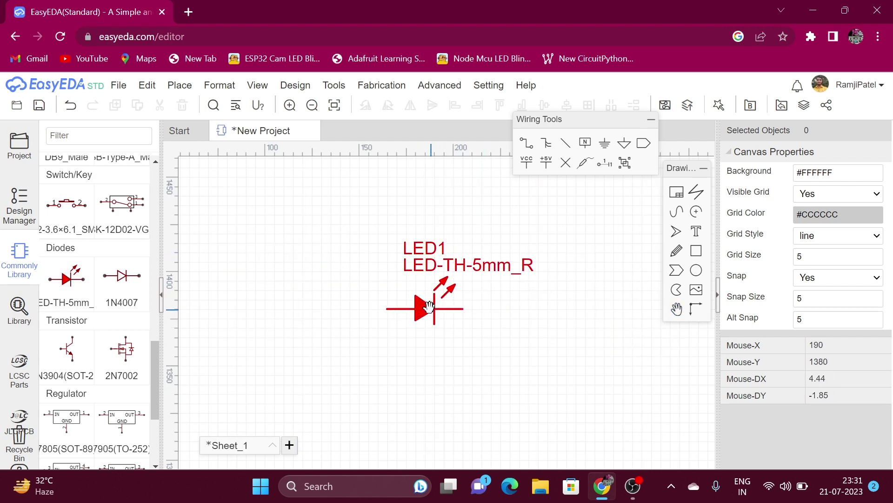
Step: Try moving the placed LED around the canvas, undo the move, and delete the LED
drag(432, 310, 373, 284)
drag(295, 287, 463, 377)
key(ctrl+z)
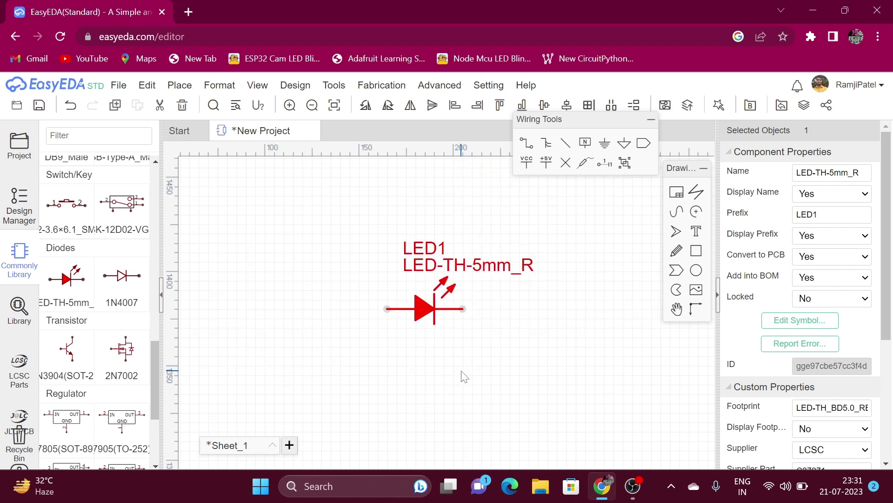
key(Delete)
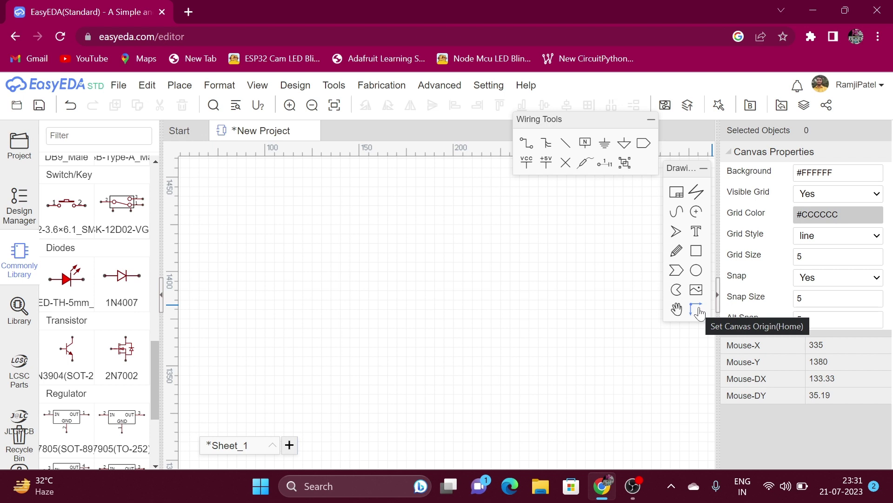
Step: Set the canvas origin at the grid point X 180, Y 1380
click(667, 319)
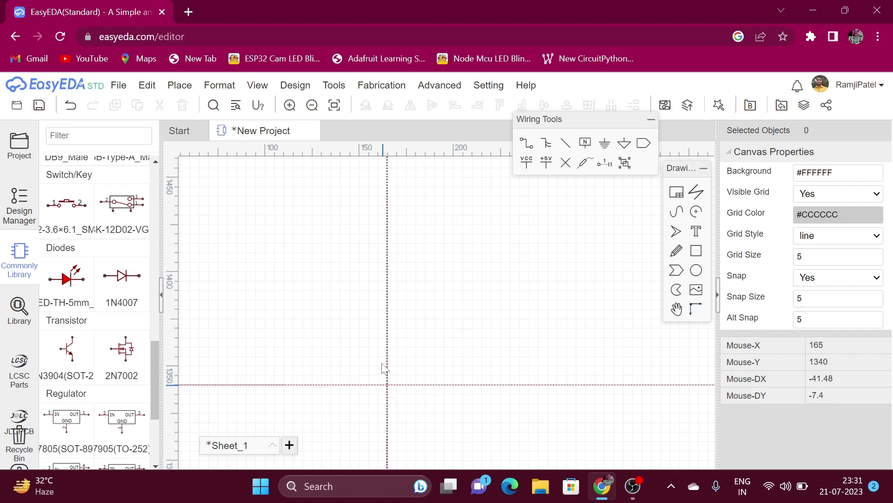
click(420, 310)
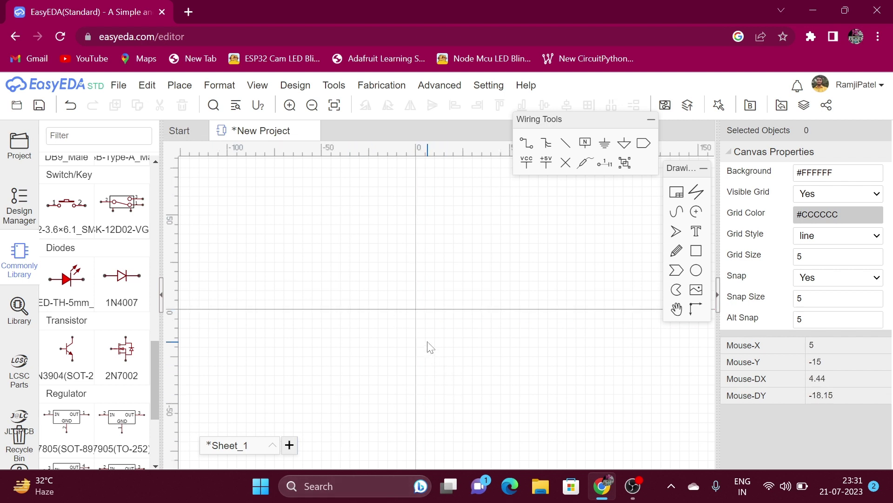